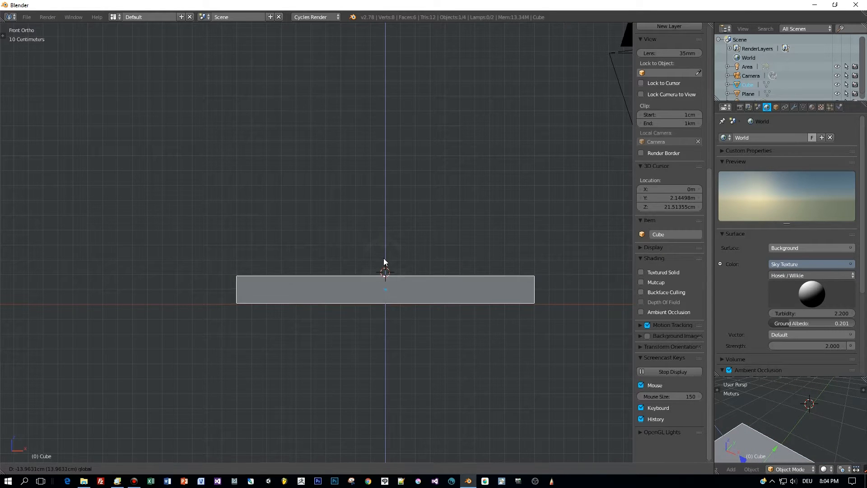
Step: Add a loop cut across the flat seat block, close to and parallel with its rear edge
{"action": "scroll", "coordinate": [385, 259], "scroll_direction": "up", "scroll_amount": 2}
{"action": "scroll", "coordinate": [421, 279], "scroll_direction": "down", "scroll_amount": 3}
{"action": "middle_click_drag", "start_coordinate": [436, 285], "coordinate": [389, 289]}
{"action": "key", "text": "Tab"}
{"action": "key", "text": "ctrl+r"}
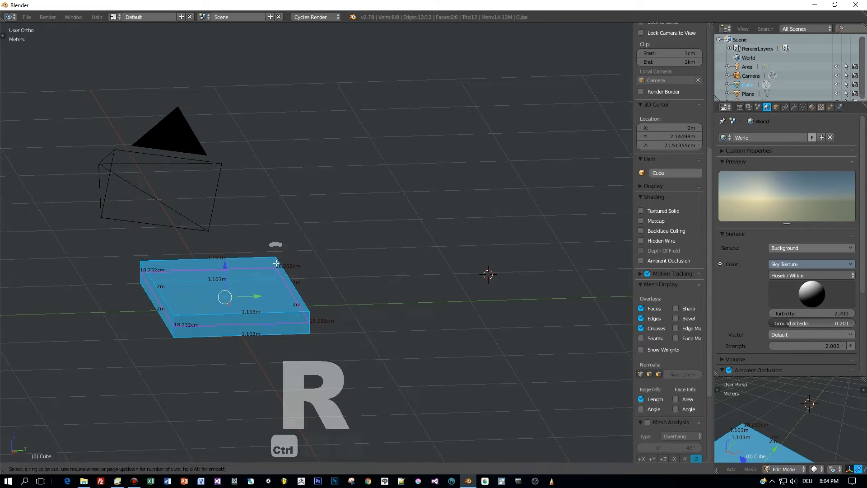
{"action": "left_click", "coordinate": [253, 275]}
{"action": "left_click", "coordinate": [310, 268]}
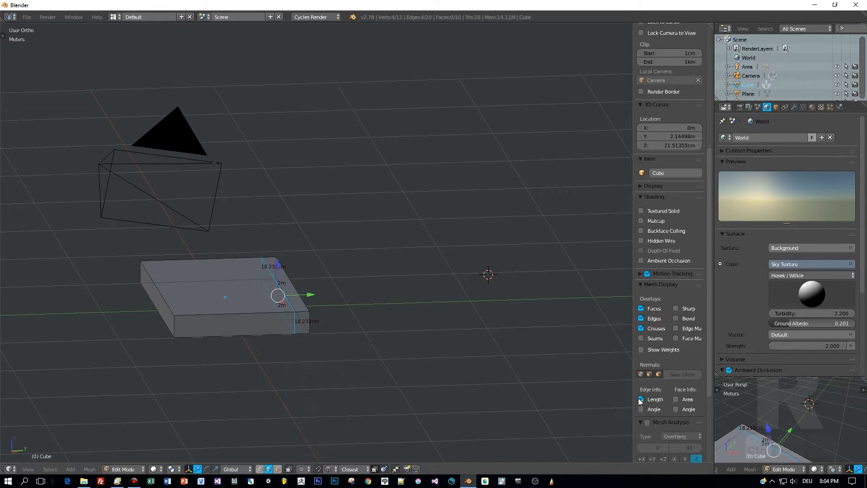
Step: Extrude the narrow rear strip of the seat's top face upward into a backrest leaning backward, and rotate its top face about 15 degrees
{"action": "left_click", "coordinate": [278, 469]}
{"action": "right_click", "coordinate": [289, 282]}
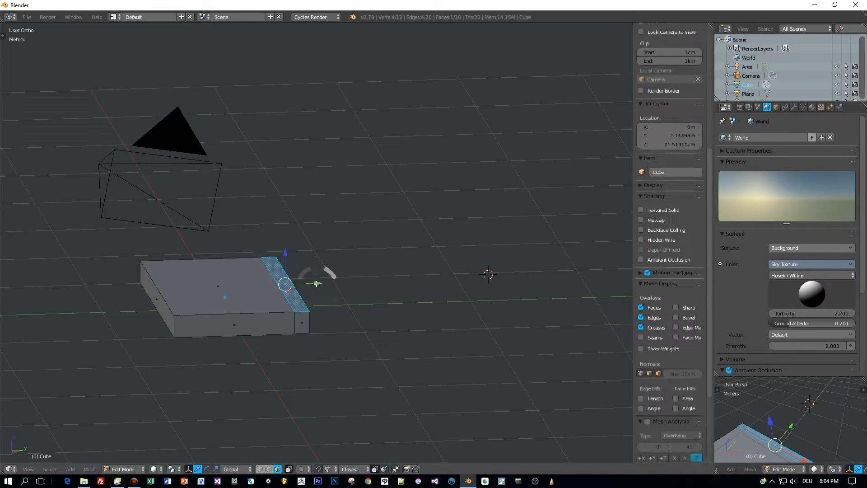
{"action": "key", "text": "KP_3"}
{"action": "key", "text": "e"}
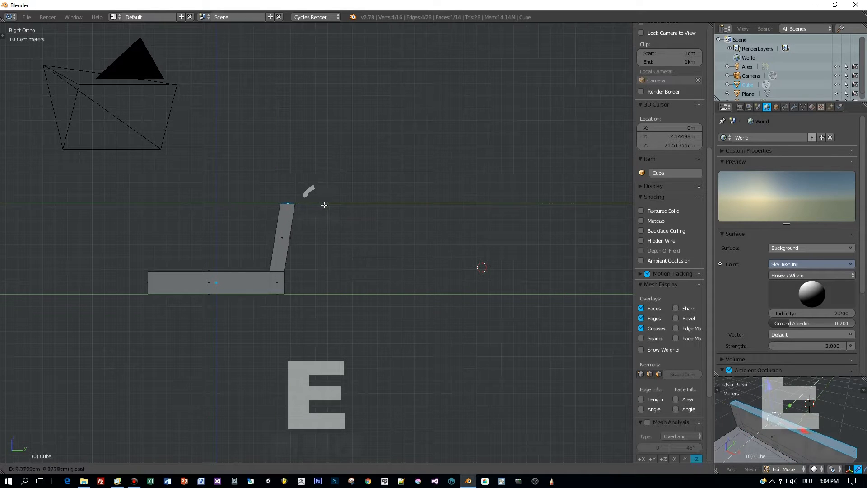
{"action": "left_click", "coordinate": [320, 200]}
{"action": "scroll", "coordinate": [343, 201], "scroll_direction": "up", "scroll_amount": 2}
{"action": "key", "text": "r"}
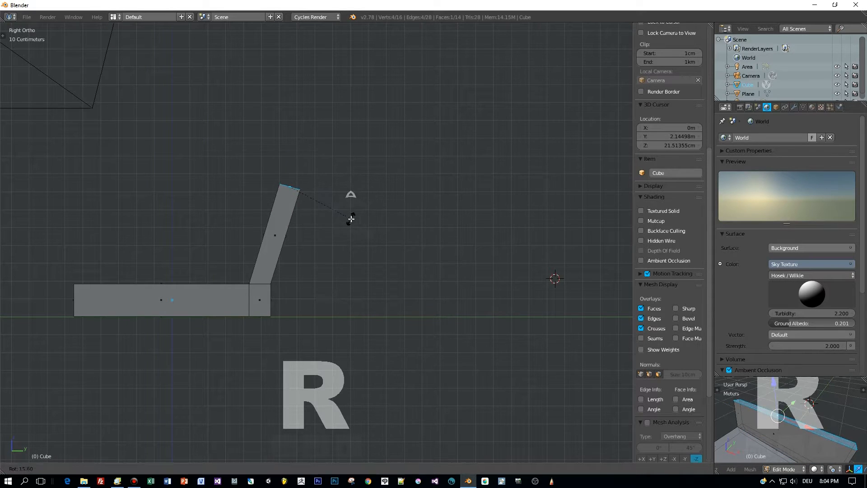
{"action": "left_click", "coordinate": [351, 220]}
{"action": "key", "text": "s"}
{"action": "left_click", "coordinate": [338, 221]}
{"action": "middle_click_drag", "start_coordinate": [337, 221], "coordinate": [320, 222]}
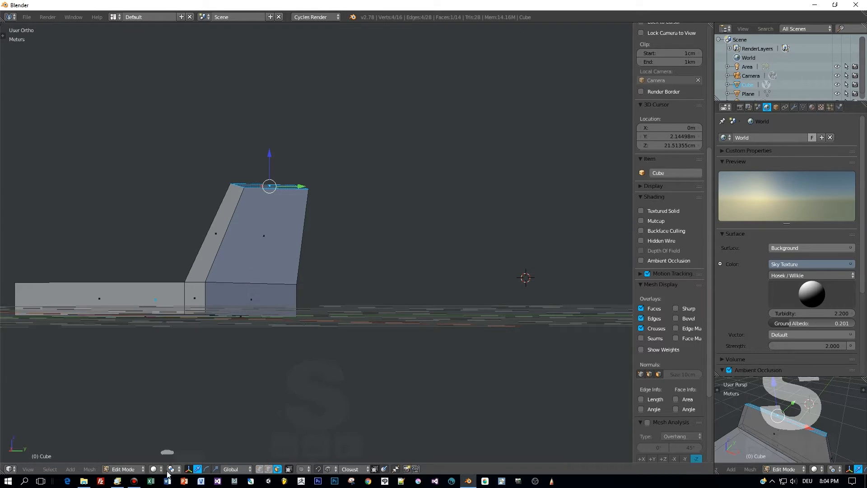
{"action": "key", "text": "KP_3"}
{"action": "right_click", "coordinate": [273, 284]}
{"action": "key", "text": "g"}
{"action": "key", "text": "y"}
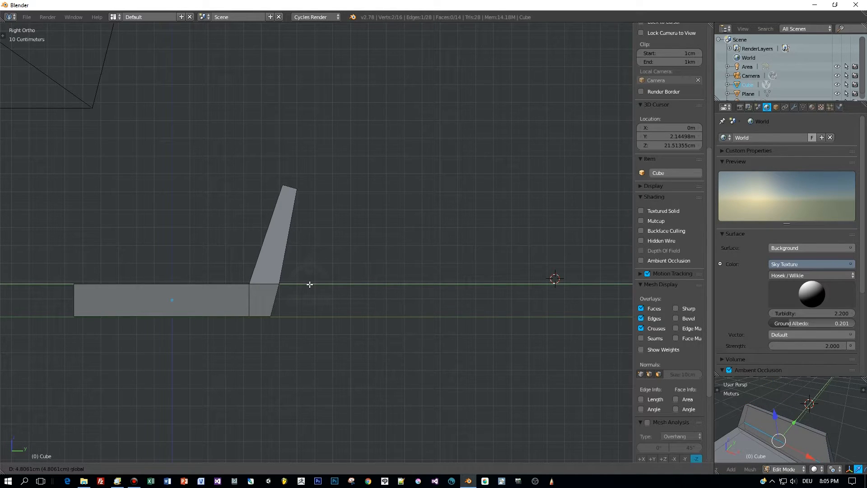
{"action": "left_click", "coordinate": [309, 284]}
{"action": "middle_click_drag", "start_coordinate": [294, 325], "coordinate": [175, 364]}
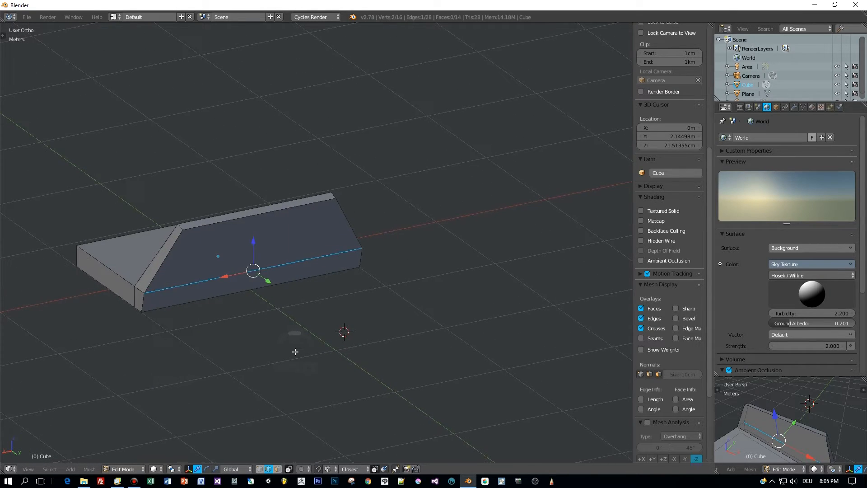
{"action": "key", "text": "ctrl+z"}
{"action": "key", "text": "ctrl+z"}
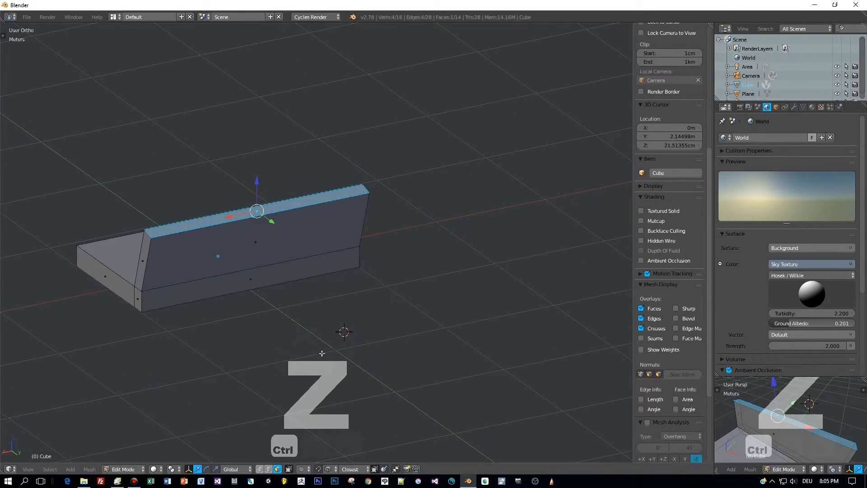
Step: Scale the backrest's top face along the Y axis only to make the upper end thinner
{"action": "key", "text": "KP_3"}
{"action": "key", "text": "s"}
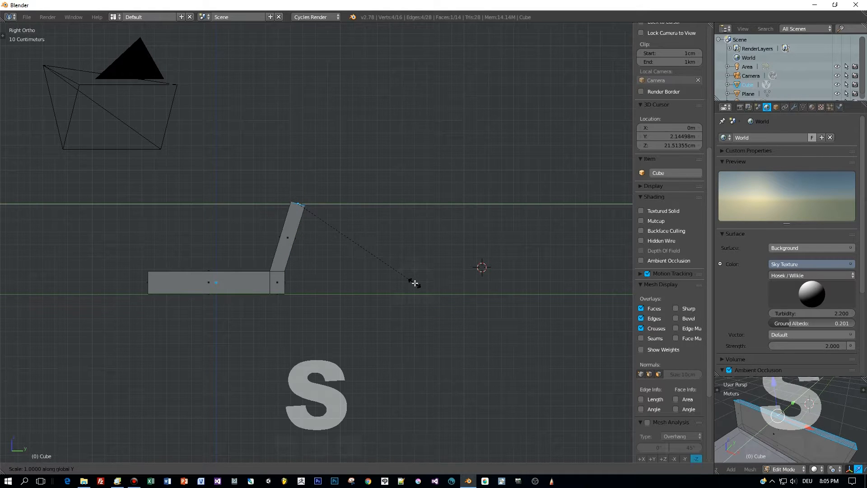
{"action": "left_click", "coordinate": [378, 246]}
{"action": "middle_click_drag", "start_coordinate": [374, 273], "coordinate": [335, 266]}
Step: Move the backrest's lower rear edge outward along the Y axis and return to Object Mode
{"action": "right_click", "coordinate": [282, 301]}
{"action": "right_click", "coordinate": [242, 287]}
{"action": "left_click_drag", "start_coordinate": [322, 272], "coordinate": [330, 272]}
{"action": "middle_click_drag", "start_coordinate": [325, 287], "coordinate": [395, 345]}
{"action": "key", "text": "Tab"}
{"action": "left_click", "coordinate": [321, 343]}
Step: Add a cube for an armrest and scale it down to a small block
{"action": "scroll", "coordinate": [398, 347], "scroll_direction": "down", "scroll_amount": 2}
{"action": "middle_click_drag", "start_coordinate": [344, 353], "coordinate": [445, 345]}
{"action": "key", "text": "shift+a"}
{"action": "mouse_move", "coordinate": [448, 344]}
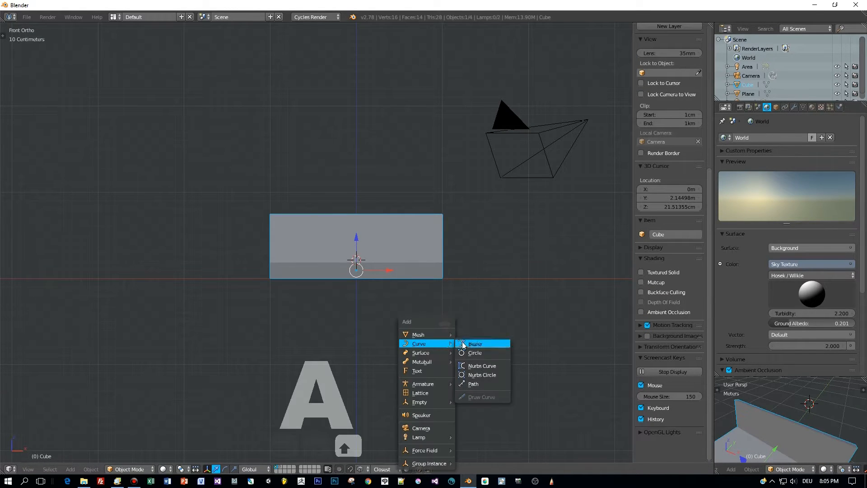
{"action": "left_click", "coordinate": [488, 165]}
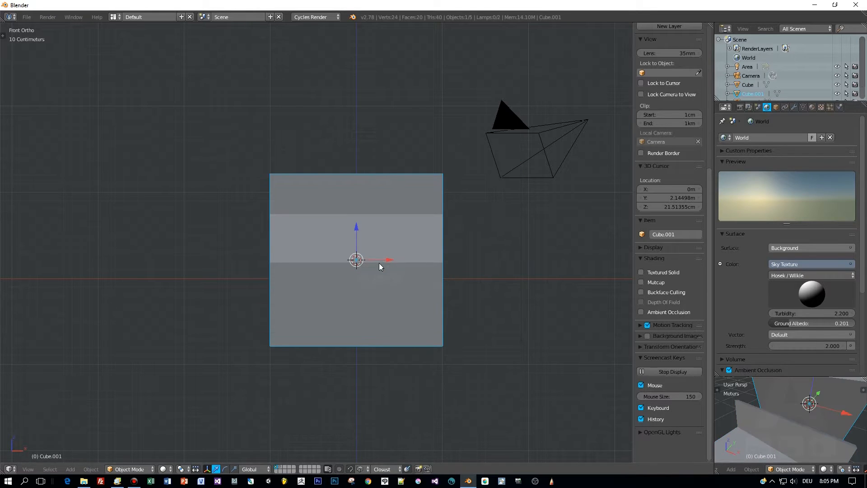
{"action": "key", "text": "s"}
{"action": "left_click", "coordinate": [398, 273]}
Step: Move the small cube along X to the right end of the seat and fit its size and height to the ground line
{"action": "left_click_drag", "start_coordinate": [388, 260], "coordinate": [511, 262]}
{"action": "left_click_drag", "start_coordinate": [480, 230], "coordinate": [480, 221]}
{"action": "key", "text": "s"}
{"action": "left_click", "coordinate": [518, 264]}
Step: Move the armrest cube beside the seat in side view and stretch it along Y to match the seat's depth
{"action": "middle_click_drag", "start_coordinate": [518, 256], "coordinate": [408, 298], "text": "alt"}
{"action": "left_click_drag", "start_coordinate": [464, 249], "coordinate": [286, 270]}
{"action": "left_click_drag", "start_coordinate": [252, 226], "coordinate": [248, 237]}
{"action": "key", "text": "s"}
{"action": "key", "text": "x"}
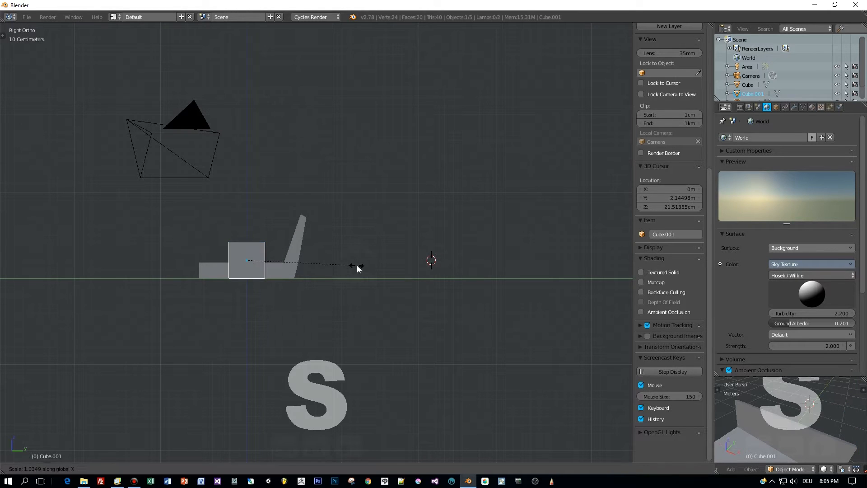
{"action": "key", "text": "y"}
{"action": "left_click", "coordinate": [525, 282]}
{"action": "left_click_drag", "start_coordinate": [278, 259], "coordinate": [288, 258]}
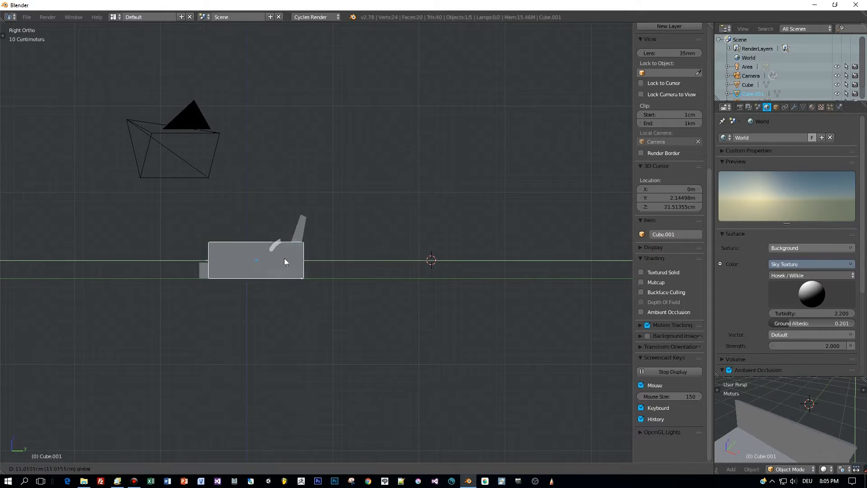
Step: Open the armrest's mesh for editing and allow hidden geometry to be selected through the surface
{"action": "key", "text": "Tab"}
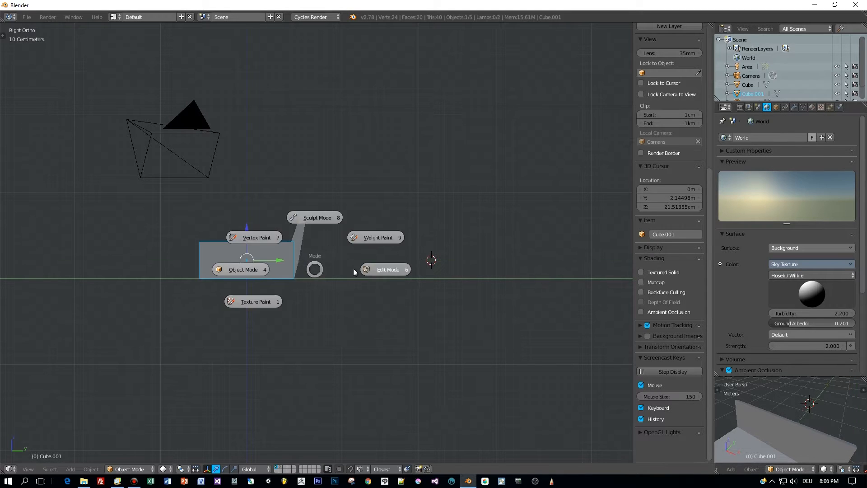
{"action": "left_click", "coordinate": [359, 271]}
{"action": "key", "text": "a"}
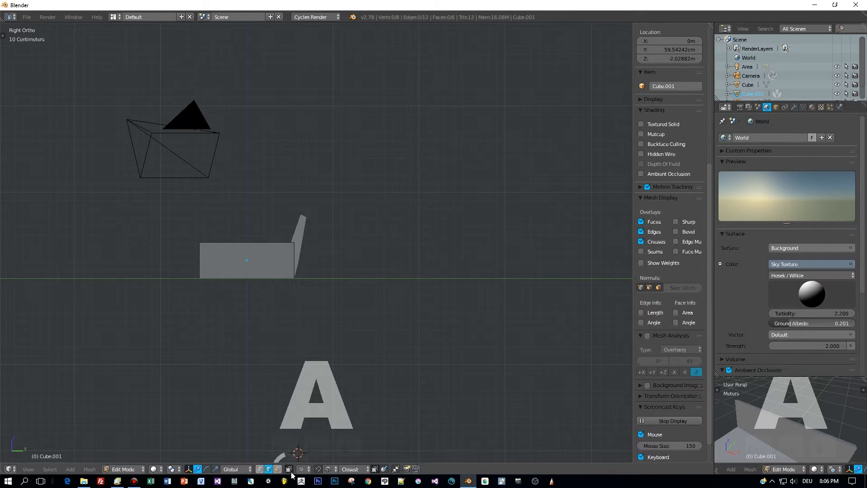
{"action": "key", "text": "b"}
{"action": "left_click_drag", "start_coordinate": [344, 286], "coordinate": [252, 184]}
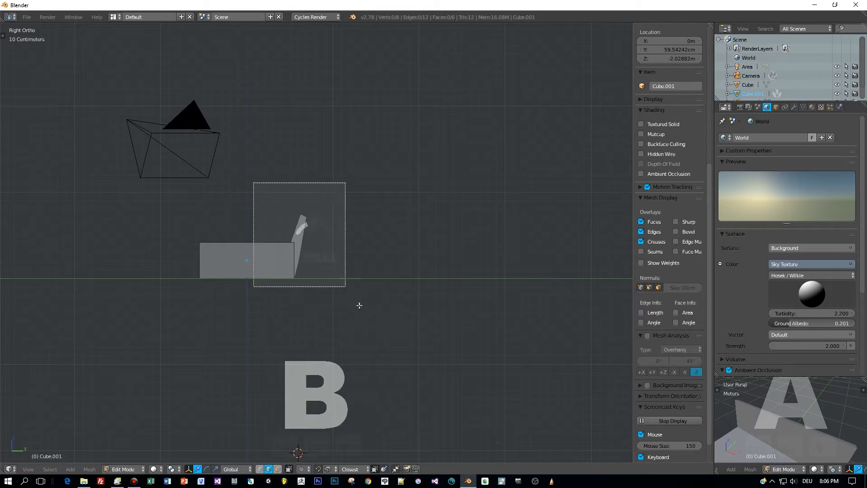
{"action": "middle_click_drag", "start_coordinate": [358, 304], "coordinate": [327, 315]}
{"action": "left_click", "coordinate": [288, 470]}
Step: Select the armrest's whole rear face and adjust its position along Y relative to the backrest
{"action": "key", "text": "KP_3"}
{"action": "key", "text": "b"}
{"action": "left_click_drag", "start_coordinate": [260, 223], "coordinate": [361, 322]}
{"action": "left_click_drag", "start_coordinate": [322, 257], "coordinate": [306, 244]}
{"action": "key", "text": "ctrl+KP_1"}
{"action": "middle_click_drag", "start_coordinate": [273, 294], "coordinate": [177, 320]}
{"action": "key", "text": "Tab"}
{"action": "left_click", "coordinate": [201, 294]}
Step: Narrow the armrest by moving its outer side face inward about 14 cm along the X axis
{"action": "middle_click_drag", "start_coordinate": [310, 230], "coordinate": [232, 271]}
{"action": "key", "text": "KP_1"}
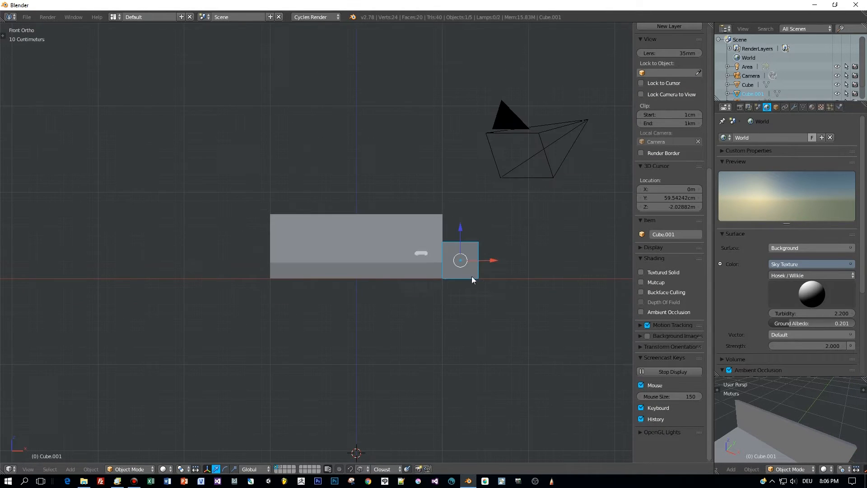
{"action": "key", "text": "Tab"}
{"action": "left_click", "coordinate": [600, 261]}
{"action": "key", "text": "Tab"}
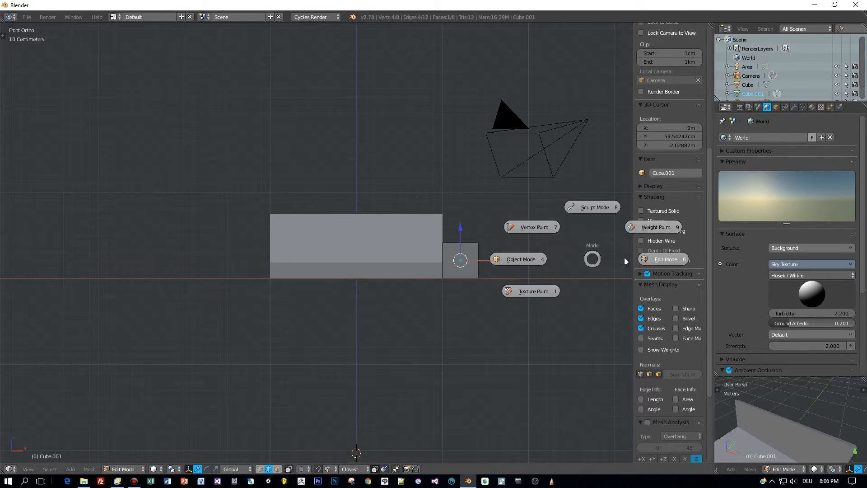
{"action": "left_click", "coordinate": [642, 262]}
{"action": "key", "text": "a"}
{"action": "key", "text": "b"}
{"action": "left_click_drag", "start_coordinate": [473, 213], "coordinate": [449, 271]}
{"action": "key", "text": "Tab"}
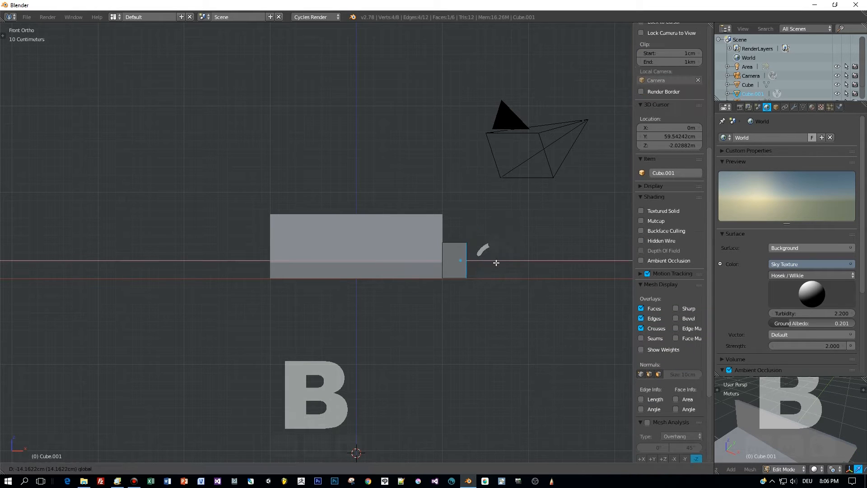
{"action": "left_click", "coordinate": [460, 256]}
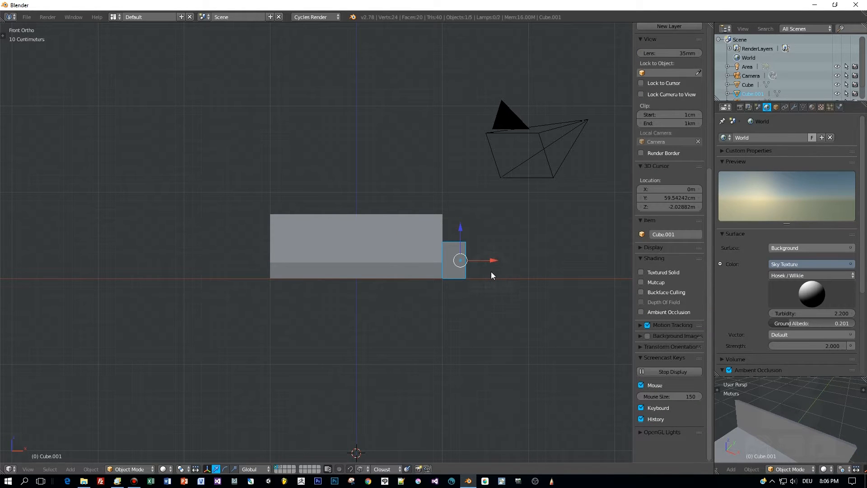
Step: Recentre the armrest's origin on its geometry
{"action": "key", "text": "ctrl+alt+shift+c"}
{"action": "left_click", "coordinate": [491, 272]}
{"action": "middle_click_drag", "start_coordinate": [491, 272], "coordinate": [330, 280]}
Step: Shift the lower rear edge of the seat-and-backrest piece and return to Object Mode
{"action": "right_click", "coordinate": [284, 258]}
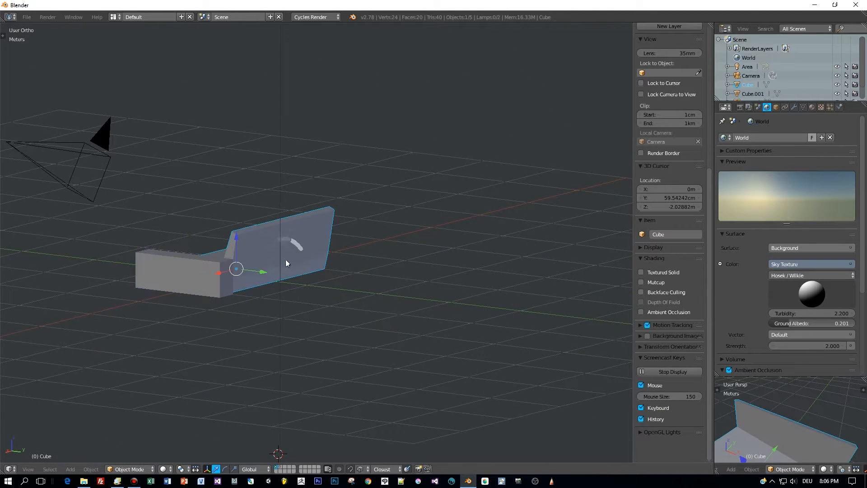
{"action": "scroll", "coordinate": [275, 268], "scroll_direction": "up", "scroll_amount": 3}
{"action": "key", "text": "Tab"}
{"action": "left_click", "coordinate": [333, 289]}
{"action": "scroll", "coordinate": [194, 310], "scroll_direction": "up", "scroll_amount": 2}
{"action": "right_click", "coordinate": [188, 312]}
{"action": "middle_click_drag", "start_coordinate": [188, 312], "coordinate": [304, 294]}
{"action": "left_click_drag", "start_coordinate": [304, 294], "coordinate": [283, 292]}
{"action": "middle_click_drag", "start_coordinate": [313, 311], "coordinate": [441, 305]}
{"action": "key", "text": "Tab"}
{"action": "left_click", "coordinate": [303, 308]}
Step: Duplicate the armrest along the X axis and place the copy at the opposite end of the seat
{"action": "scroll", "coordinate": [433, 346], "scroll_direction": "down", "scroll_amount": 3}
{"action": "right_click", "coordinate": [519, 281]}
{"action": "key", "text": "KP_1"}
{"action": "key", "text": "shift+d"}
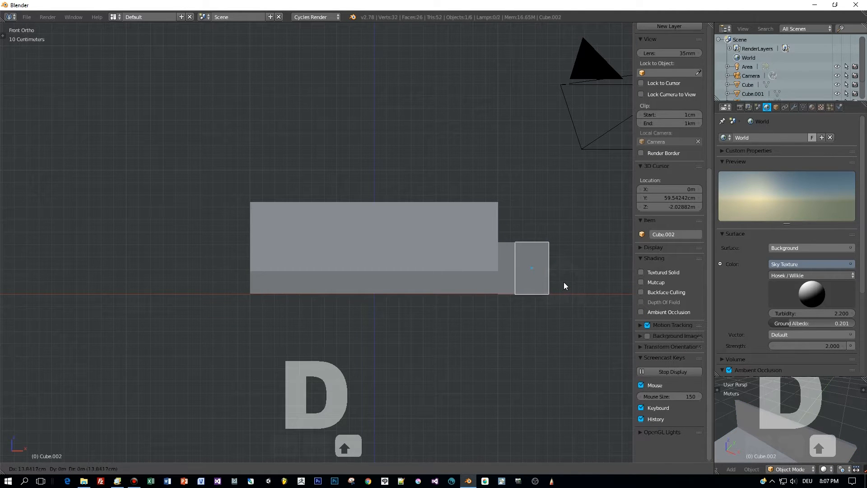
{"action": "key", "text": "x"}
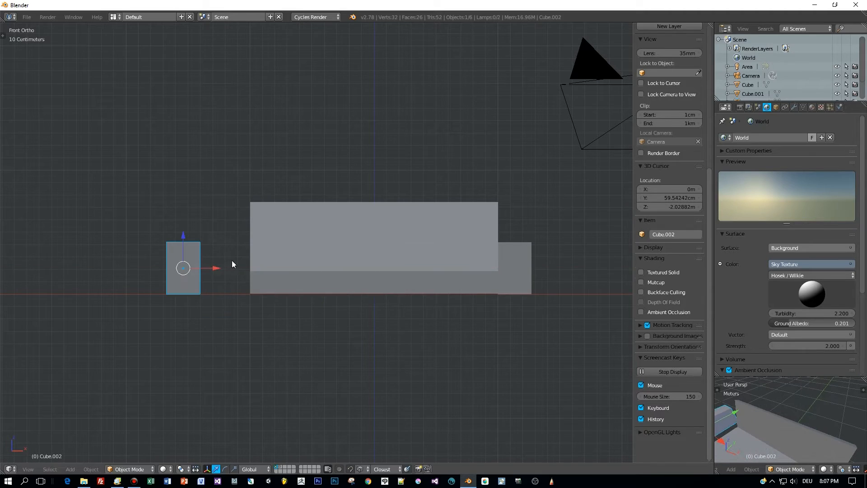
{"action": "left_click", "coordinate": [243, 256]}
Step: Add a Bevel modifier to the seat-and-backrest piece with 2 segments and a 1 cm width
{"action": "middle_click_drag", "start_coordinate": [375, 278], "coordinate": [334, 290]}
{"action": "right_click", "coordinate": [334, 290]}
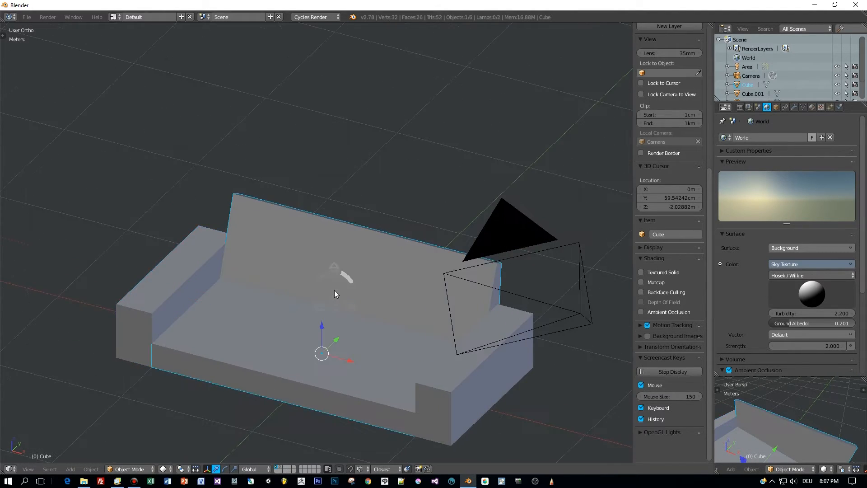
{"action": "left_click", "coordinate": [795, 108]}
{"action": "left_click", "coordinate": [734, 137]}
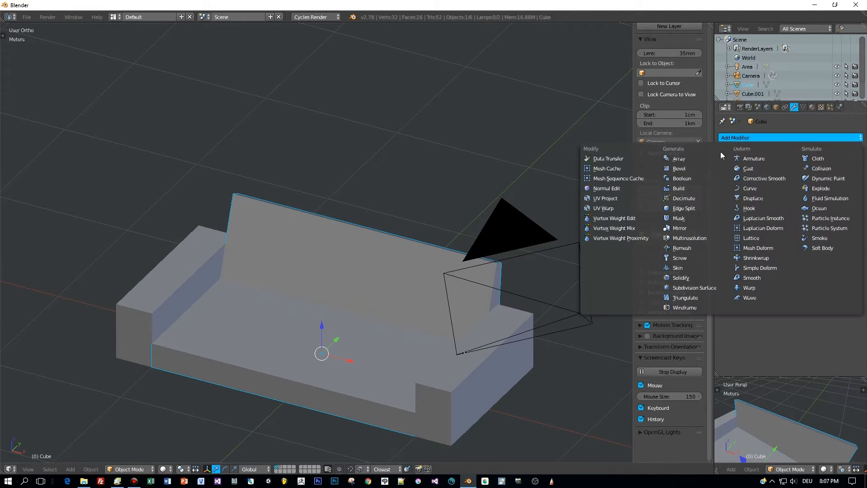
{"action": "left_click", "coordinate": [665, 174]}
{"action": "left_click", "coordinate": [785, 190]}
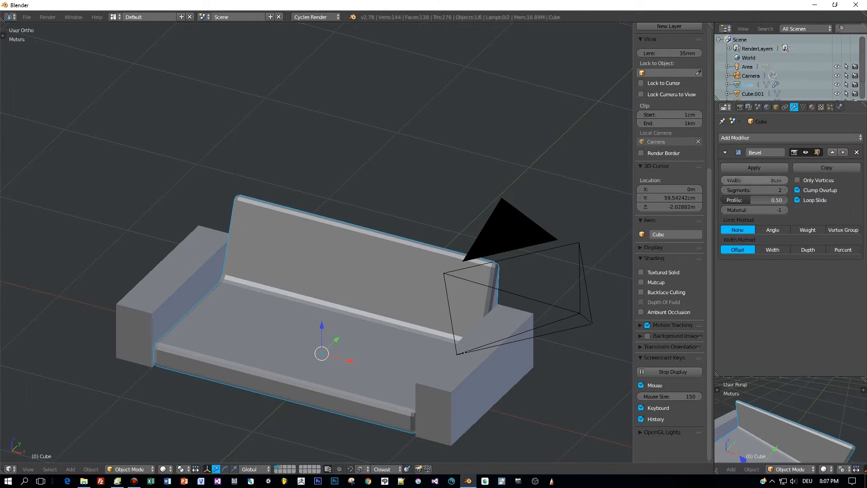
{"action": "left_click_drag", "start_coordinate": [755, 180], "coordinate": [722, 178]}
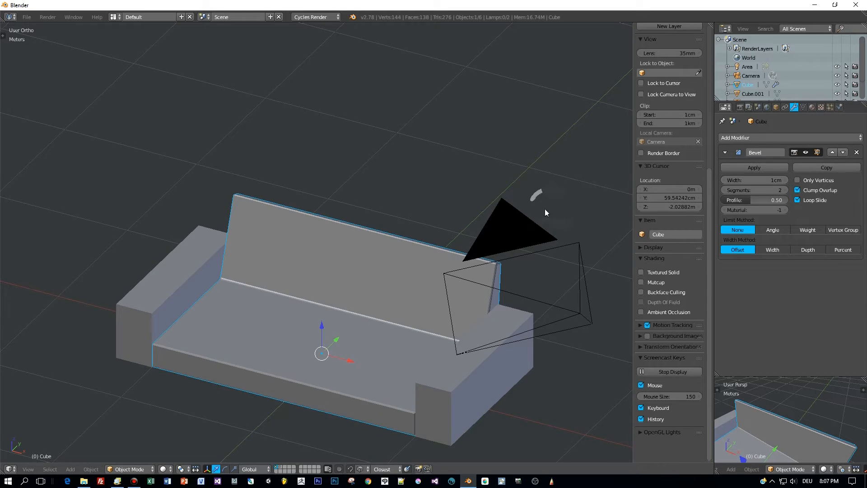
Step: Set the seat-and-backrest piece to smooth shading
{"action": "middle_click_drag", "start_coordinate": [544, 209], "coordinate": [552, 199]}
{"action": "key", "text": "t"}
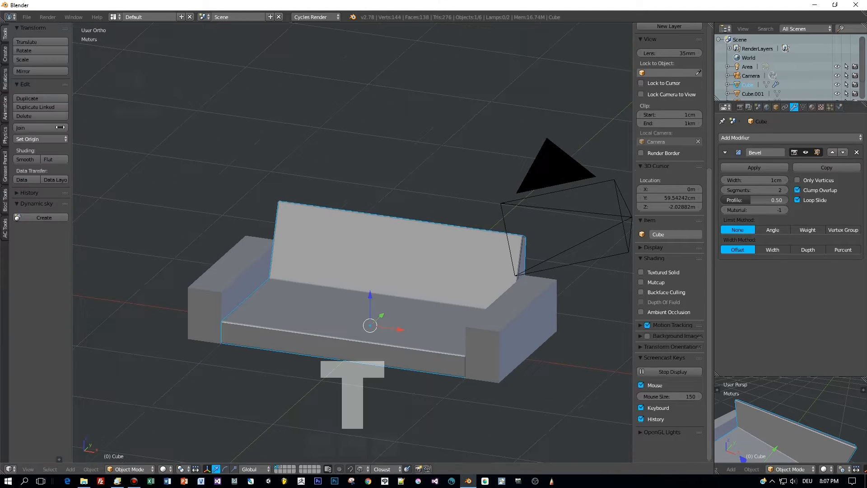
{"action": "left_click", "coordinate": [24, 160]}
{"action": "mouse_move", "coordinate": [519, 203]}
{"action": "middle_mouse_down"}
{"action": "mouse_move", "coordinate": [419, 213]}
{"action": "mouse_move", "coordinate": [546, 221]}
{"action": "mouse_move", "coordinate": [524, 253]}
{"action": "middle_mouse_up"}
Step: Add a Bevel modifier to the right armrest with a 3 cm width and 2 segments
{"action": "right_click", "coordinate": [502, 315]}
{"action": "left_click", "coordinate": [748, 138]}
{"action": "key", "text": "Tab"}
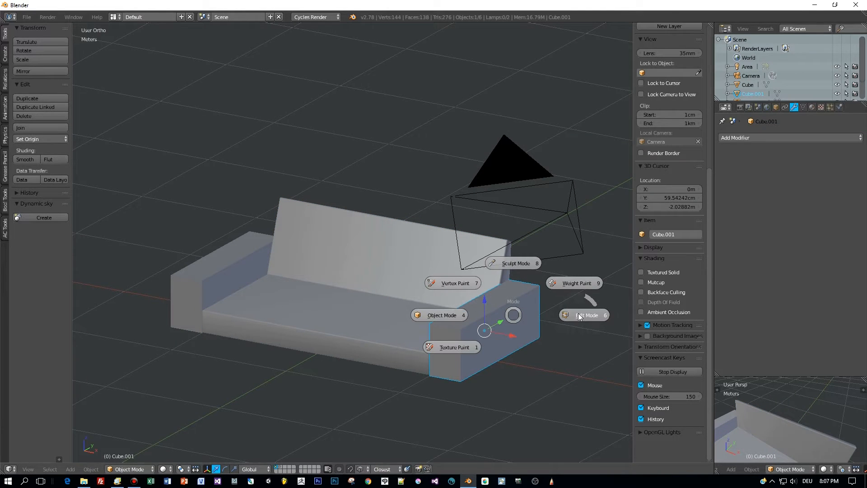
{"action": "left_click", "coordinate": [498, 312]}
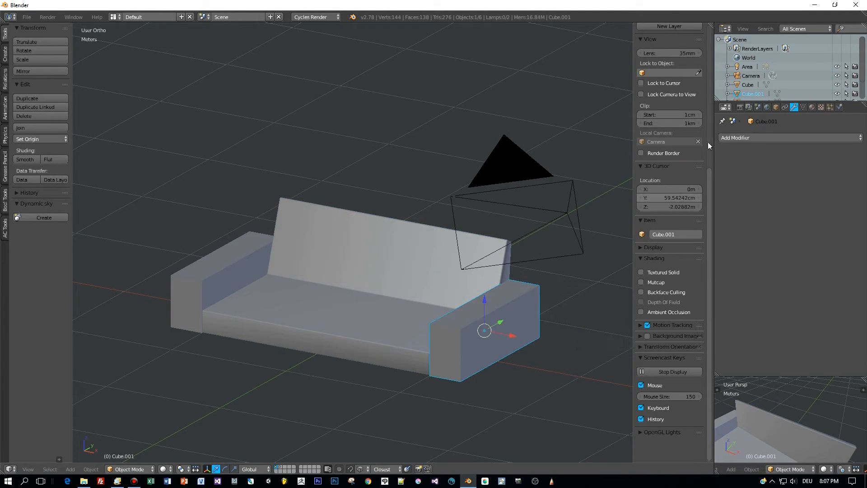
{"action": "left_click", "coordinate": [733, 137]}
{"action": "left_click", "coordinate": [691, 167]}
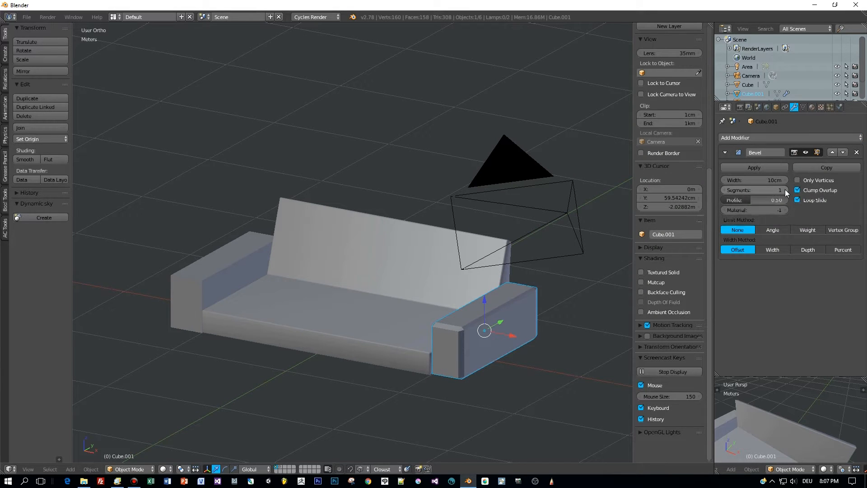
{"action": "left_click_drag", "start_coordinate": [769, 181], "coordinate": [731, 181]}
{"action": "left_click", "coordinate": [784, 190]}
{"action": "middle_click_drag", "start_coordinate": [577, 279], "coordinate": [589, 271]}
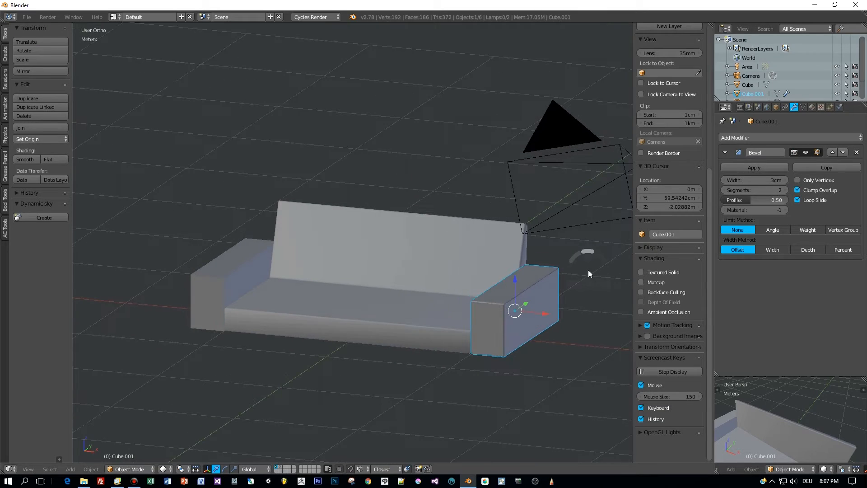
Step: Increase the right armrest's bevel width slightly and apply the modifier
{"action": "left_click", "coordinate": [786, 180]}
{"action": "left_click", "coordinate": [750, 168]}
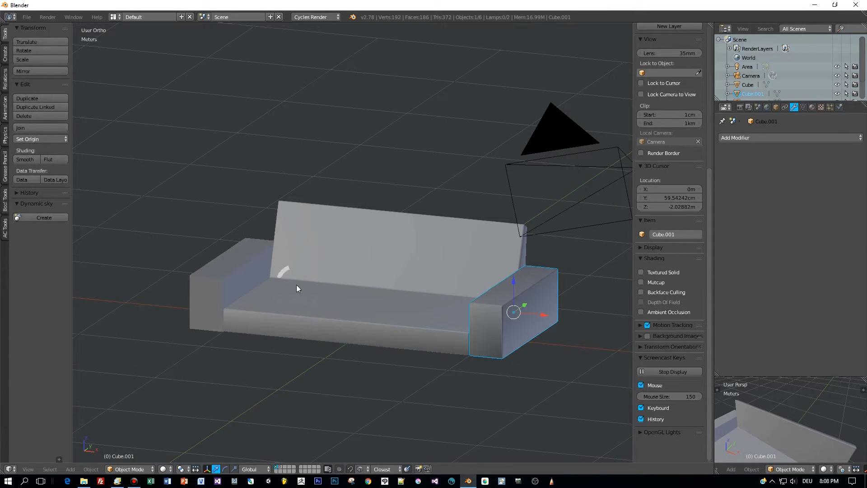
Step: Delete the unbevelled left armrest and select the bevelled right one
{"action": "middle_click_drag", "start_coordinate": [297, 284], "coordinate": [294, 286]}
{"action": "right_click", "coordinate": [213, 278]}
{"action": "key", "text": "x"}
{"action": "left_click", "coordinate": [212, 277]}
{"action": "right_click", "coordinate": [473, 315]}
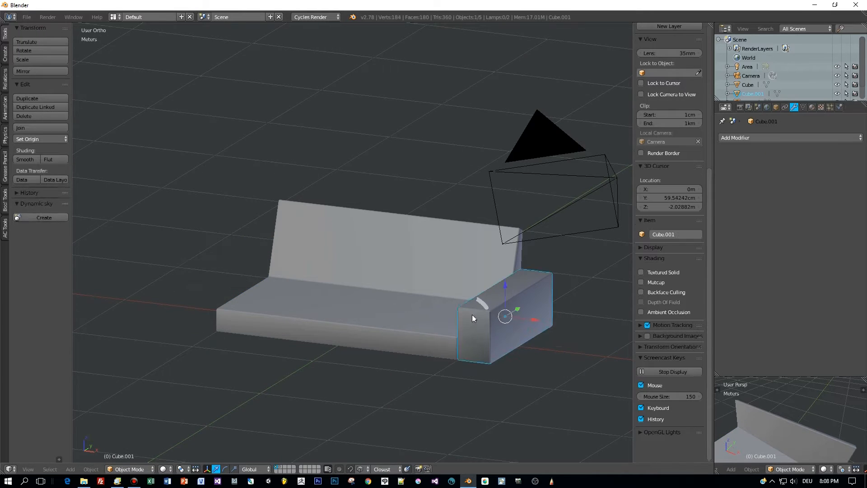
Step: Duplicate the bevelled right armrest and place the copy at the left end of the seat
{"action": "key", "text": "KP_1"}
{"action": "key", "text": "shift+d"}
{"action": "left_click", "coordinate": [242, 270]}
{"action": "left_click_drag", "start_coordinate": [255, 266], "coordinate": [291, 236], "text": "ctrl"}
{"action": "left_click", "coordinate": [285, 235]}
{"action": "middle_click_drag", "start_coordinate": [285, 235], "coordinate": [340, 272]}
Step: Add a new cube, scale it down and raise it to the height of the sofa
{"action": "right_click", "coordinate": [378, 291]}
{"action": "key", "text": "KP_1"}
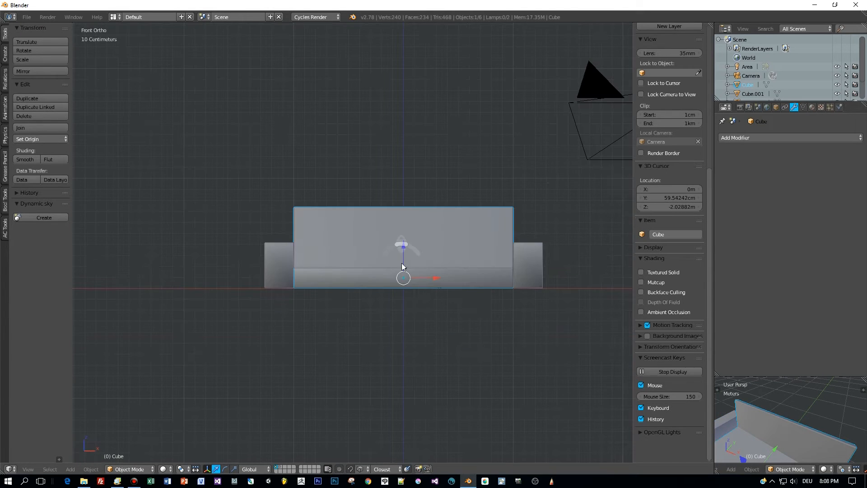
{"action": "key", "text": "shift+a"}
{"action": "mouse_move", "coordinate": [455, 299]}
{"action": "left_click", "coordinate": [485, 121]}
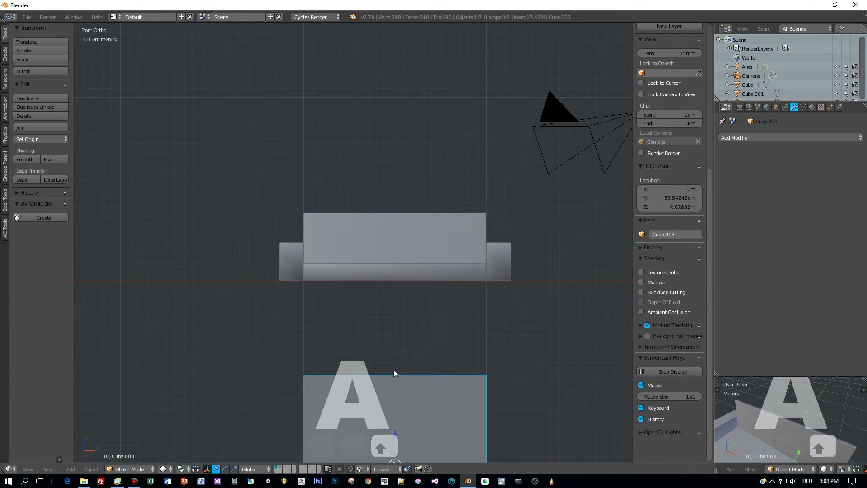
{"action": "key", "text": "s"}
{"action": "left_click", "coordinate": [389, 219]}
{"action": "left_click_drag", "start_coordinate": [395, 218], "coordinate": [395, 200]}
Step: Flatten the cube along Z, place it above the left half of the seat and widen it along X
{"action": "key", "text": "s"}
{"action": "key", "text": "z"}
{"action": "left_click", "coordinate": [427, 229]}
{"action": "left_click_drag", "start_coordinate": [429, 232], "coordinate": [386, 239]}
{"action": "left_click_drag", "start_coordinate": [357, 200], "coordinate": [349, 222]}
{"action": "key", "text": "s"}
{"action": "key", "text": "x"}
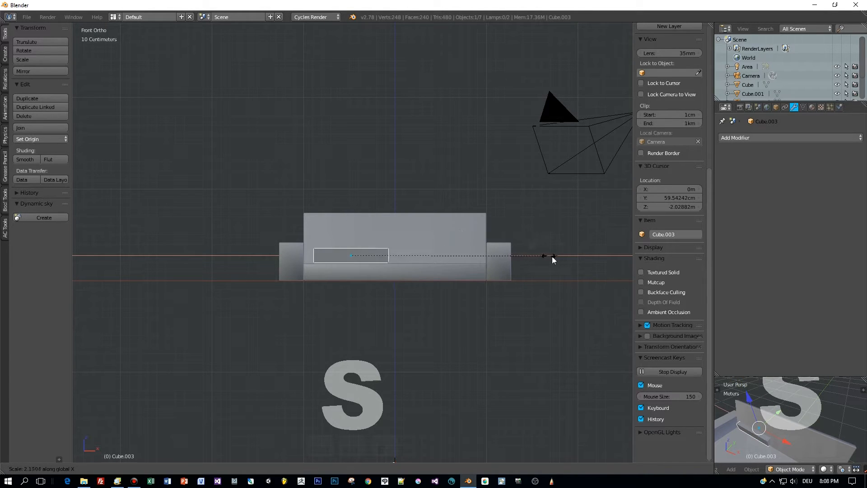
{"action": "left_click", "coordinate": [580, 262]}
Step: Move the flat block forward onto the seat and scale it up to cover the left half of the seat
{"action": "middle_click_drag", "start_coordinate": [473, 260], "coordinate": [414, 289]}
{"action": "left_click_drag", "start_coordinate": [357, 246], "coordinate": [305, 270]}
{"action": "key", "text": "s"}
{"action": "left_click", "coordinate": [344, 263]}
{"action": "middle_click_drag", "start_coordinate": [334, 266], "coordinate": [373, 262]}
{"action": "key", "text": "KP_1"}
{"action": "key", "text": "s"}
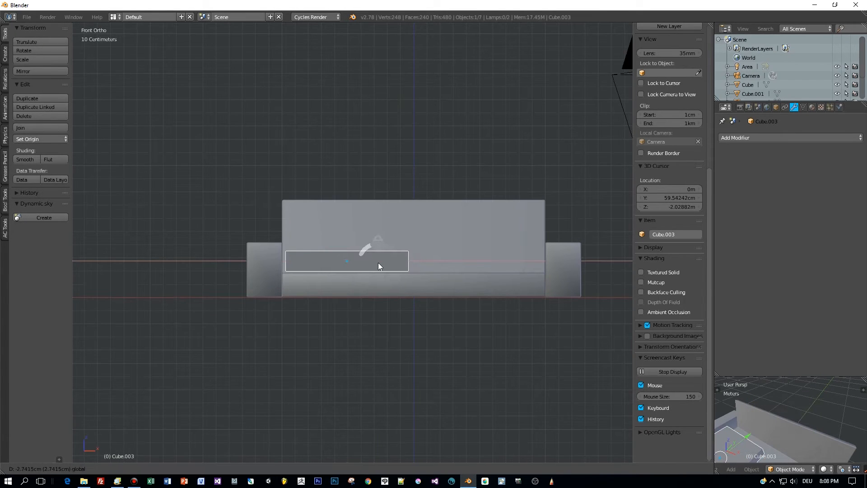
{"action": "left_click", "coordinate": [452, 269]}
{"action": "left_click_drag", "start_coordinate": [382, 261], "coordinate": [391, 262]}
Step: In wireframe display, fine-tune the block's X position and width to fit between the left armrest and the seat's centre
{"action": "key", "text": "z"}
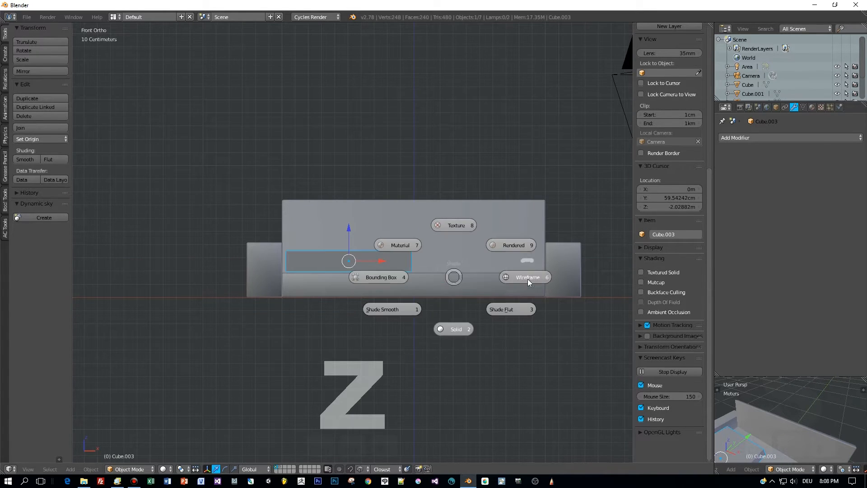
{"action": "left_click", "coordinate": [528, 278]}
{"action": "scroll", "coordinate": [490, 296], "scroll_direction": "up", "scroll_amount": 1}
{"action": "key", "text": "s"}
{"action": "key", "text": "x"}
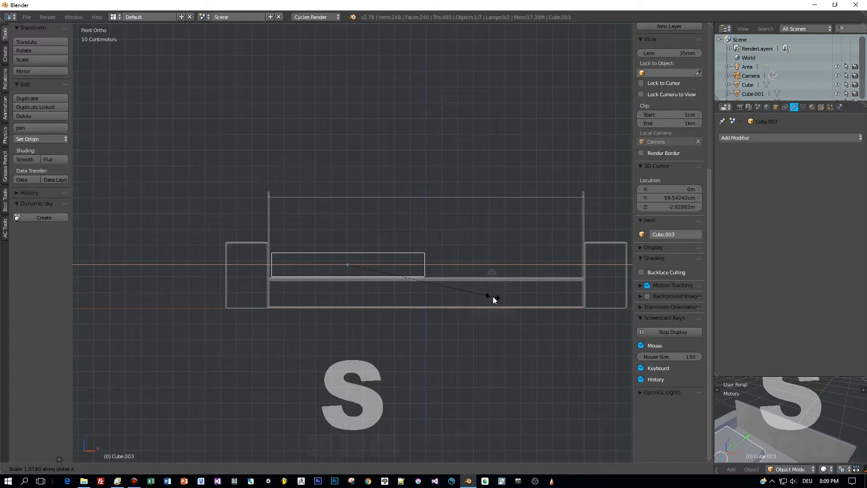
{"action": "left_click", "coordinate": [493, 296]}
{"action": "left_click_drag", "start_coordinate": [379, 263], "coordinate": [378, 262]}
{"action": "key", "text": "s"}
{"action": "key", "text": "x"}
{"action": "left_click", "coordinate": [466, 275]}
Step: Return the viewport to solid shading with the cushion block in Object Mode
{"action": "middle_click_drag", "start_coordinate": [465, 275], "coordinate": [437, 304]}
{"action": "key", "text": "Tab"}
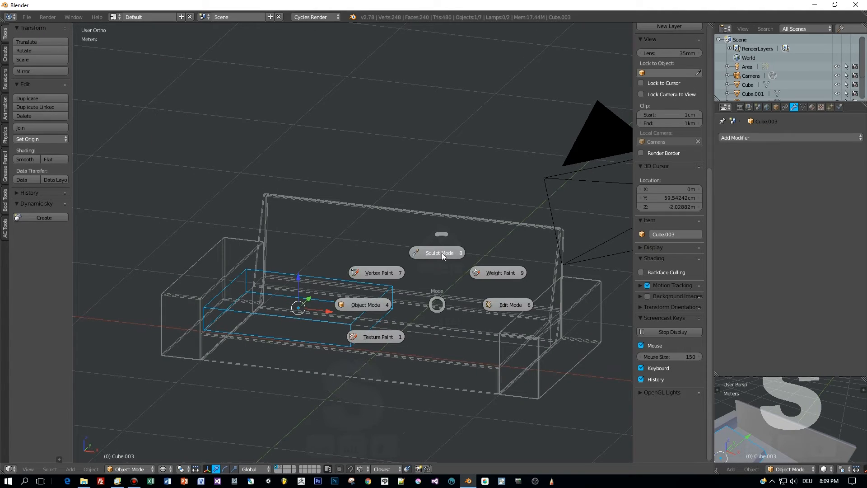
{"action": "left_click", "coordinate": [377, 253]}
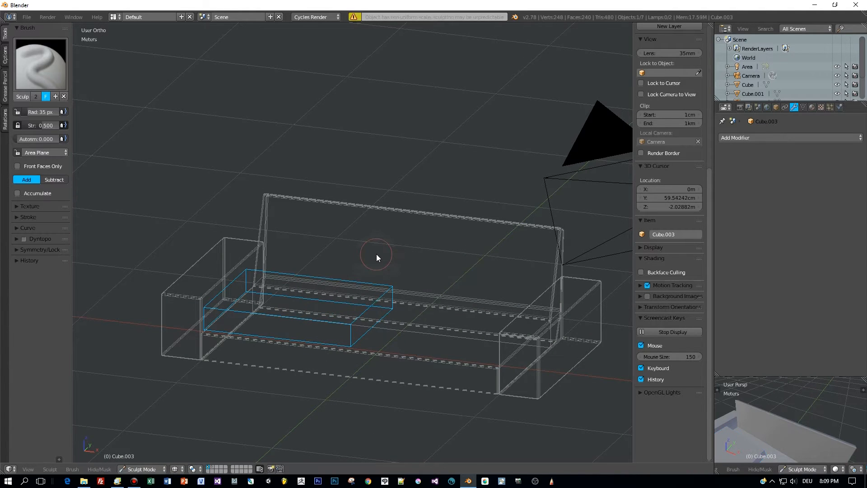
{"action": "key", "text": "z"}
{"action": "left_click", "coordinate": [376, 307]}
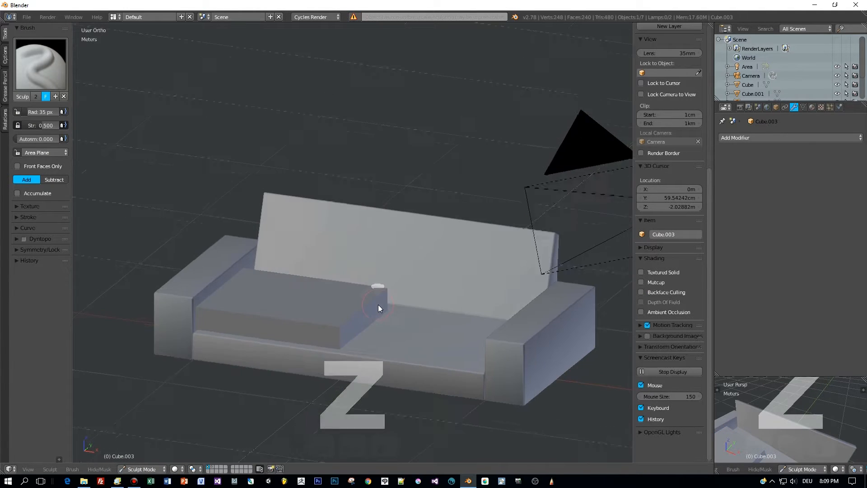
{"action": "key", "text": "Tab"}
{"action": "left_click", "coordinate": [323, 296]}
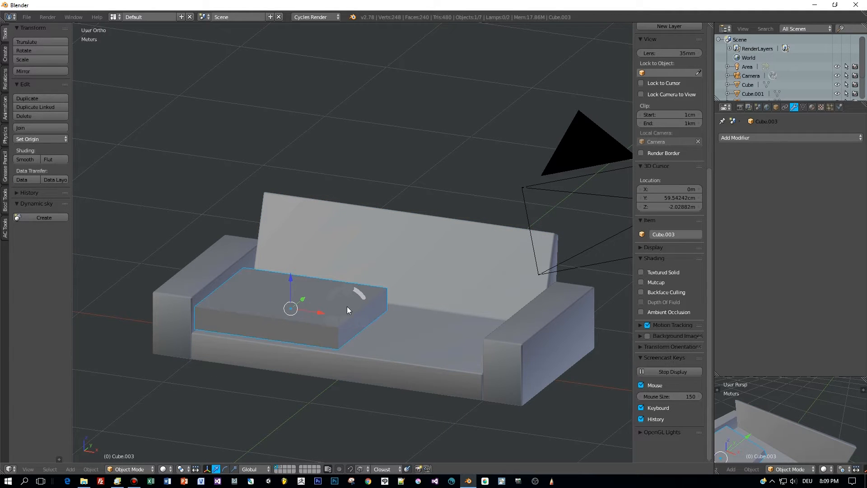
Step: Add a Subdivision Surface modifier to the cushion block with 2 view subdivisions
{"action": "left_click", "coordinate": [769, 137]}
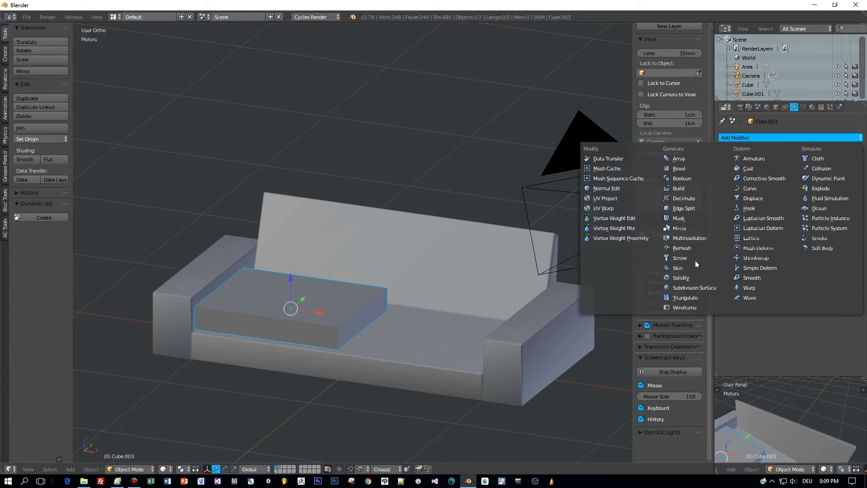
{"action": "left_click", "coordinate": [695, 287]}
{"action": "left_click", "coordinate": [785, 200]}
Step: Add two loop cuts across the cushion in Edit Mode and scale them along X out to its side edges
{"action": "key", "text": "Tab"}
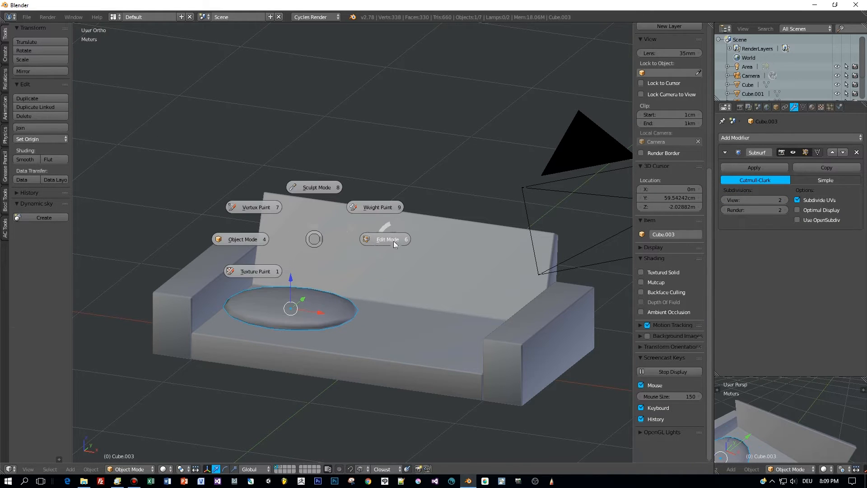
{"action": "left_click", "coordinate": [394, 240]}
{"action": "key", "text": "ctrl+r"}
{"action": "left_click", "coordinate": [296, 299]}
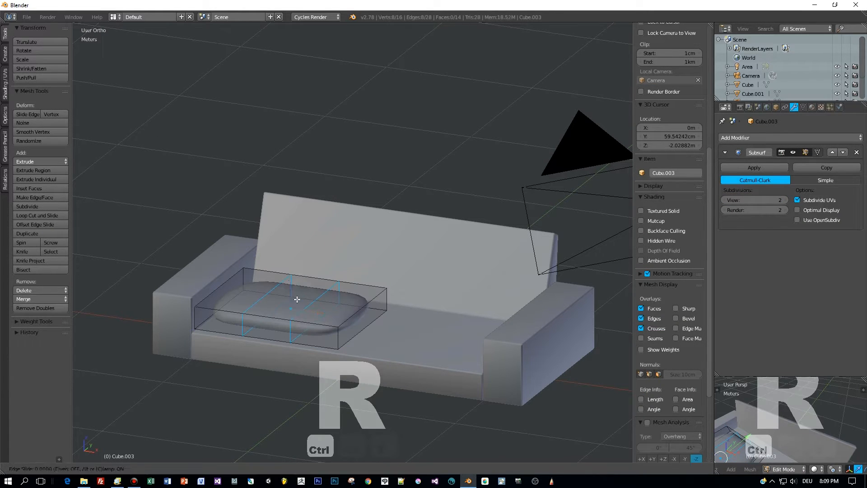
{"action": "key", "text": "s"}
{"action": "key", "text": "x"}
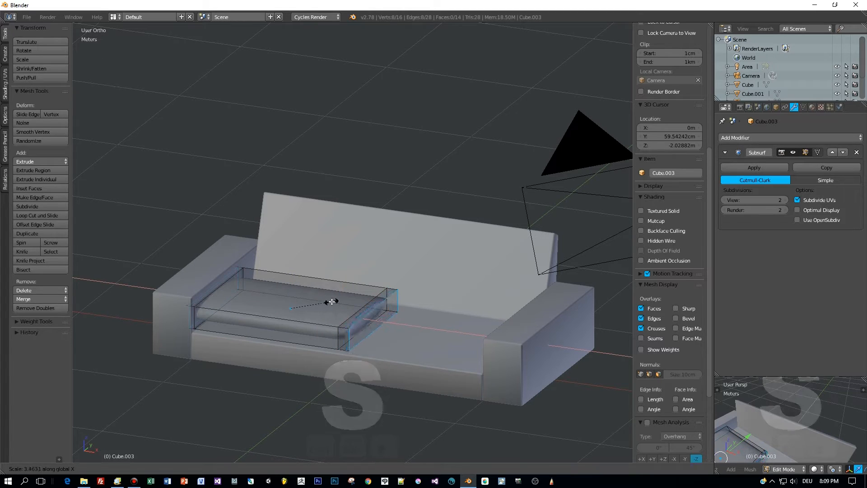
{"action": "left_click", "coordinate": [325, 301]}
Step: Add two lengthwise loop cuts to the cushion and scale them along Y out to its front and back edges
{"action": "key", "text": "ctrl+r"}
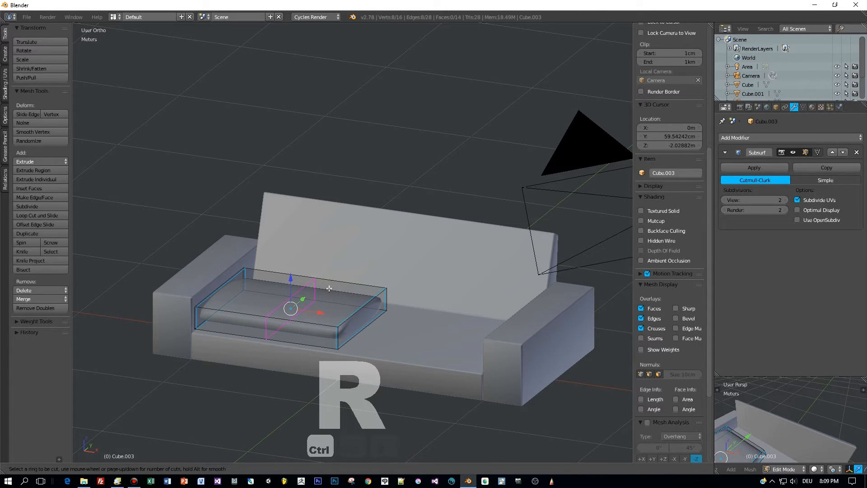
{"action": "left_click", "coordinate": [229, 282]}
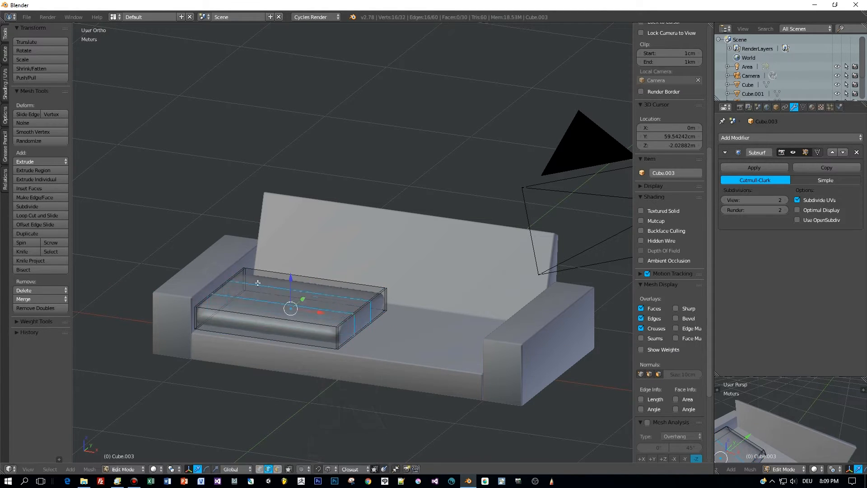
{"action": "left_click", "coordinate": [224, 280]}
{"action": "middle_click_drag", "start_coordinate": [224, 279], "coordinate": [233, 300]}
{"action": "key", "text": "s"}
{"action": "key", "text": "y"}
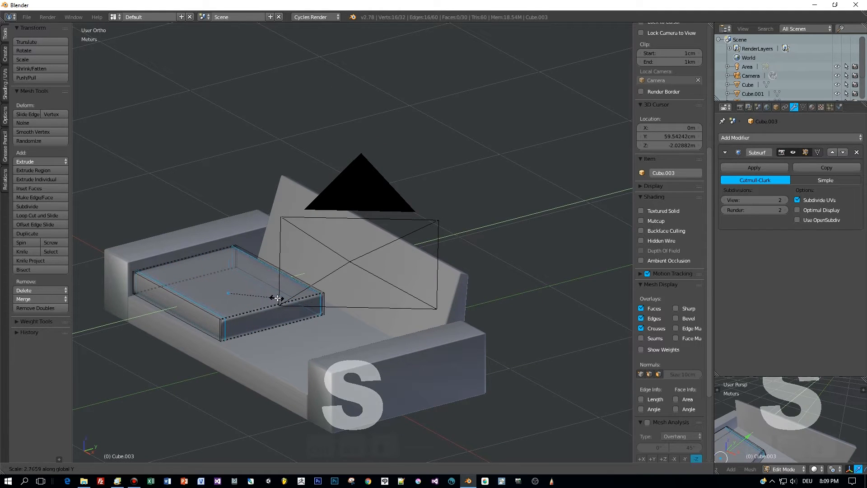
{"action": "left_click", "coordinate": [276, 298]}
Step: Return to Object Mode and move the cushion along Z so it rests on the seat
{"action": "key", "text": "Tab"}
{"action": "middle_click_drag", "start_coordinate": [276, 299], "coordinate": [307, 299]}
{"action": "left_click", "coordinate": [285, 308]}
{"action": "key", "text": "KP_1"}
{"action": "scroll", "coordinate": [346, 272], "scroll_direction": "up", "scroll_amount": 3}
{"action": "key", "text": "g"}
{"action": "key", "text": "z"}
{"action": "left_click", "coordinate": [342, 248]}
Step: Add a horizontal loop cut around the cushion, slide it close to the bottom edge and return to Object Mode
{"action": "key", "text": "Tab"}
{"action": "left_click", "coordinate": [388, 252]}
{"action": "scroll", "coordinate": [316, 271], "scroll_direction": "up", "scroll_amount": 2}
{"action": "key", "text": "ctrl+r"}
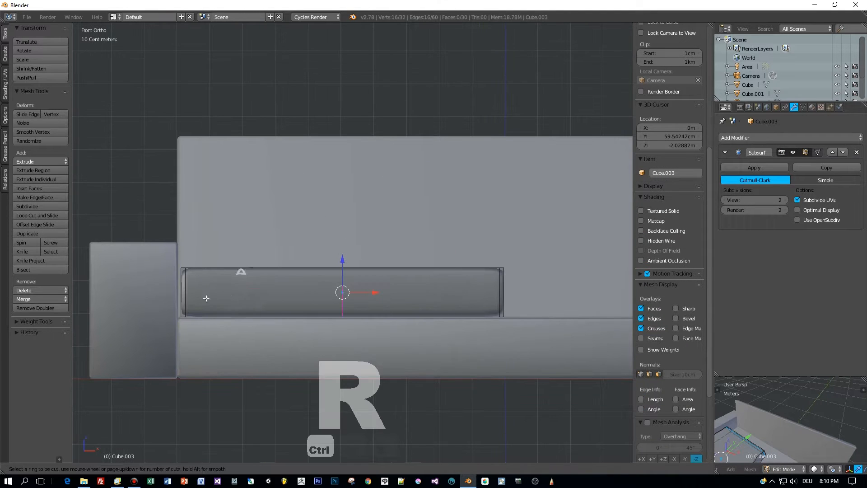
{"action": "left_click", "coordinate": [238, 296]}
{"action": "left_click", "coordinate": [193, 314]}
{"action": "middle_click_drag", "start_coordinate": [256, 286], "coordinate": [227, 296]}
{"action": "key", "text": "Tab"}
{"action": "left_click", "coordinate": [204, 290]}
Step: Duplicate the seat cushion about 99.7 cm along X onto the right half of the seat
{"action": "scroll", "coordinate": [294, 298], "scroll_direction": "down", "scroll_amount": 3}
{"action": "key", "text": "KP_1"}
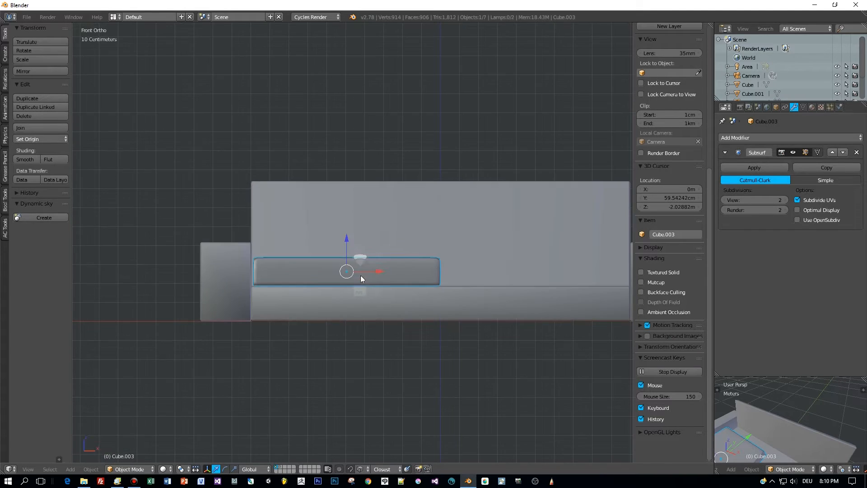
{"action": "scroll", "coordinate": [383, 266], "scroll_direction": "down", "scroll_amount": 2}
{"action": "key", "text": "shift+d"}
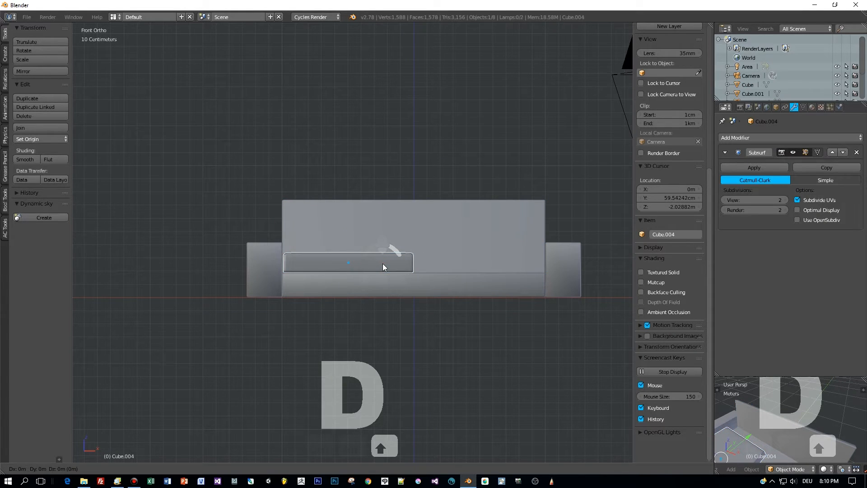
{"action": "key", "text": "x"}
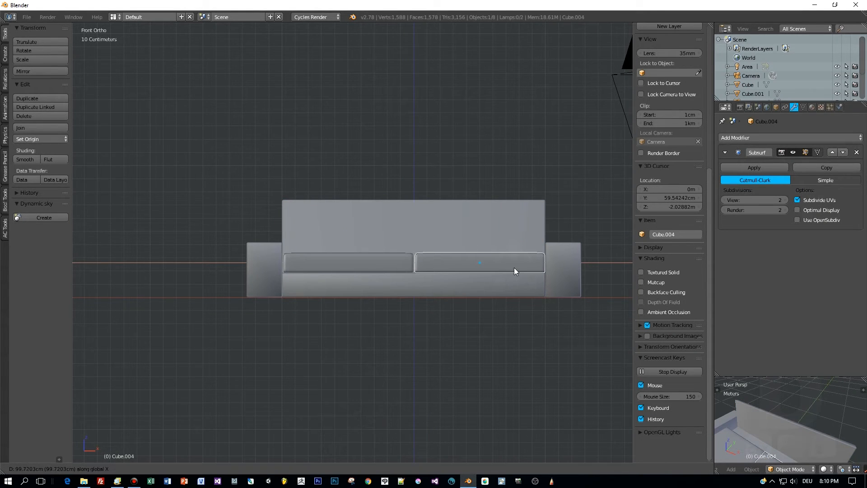
{"action": "left_click", "coordinate": [513, 269]}
{"action": "scroll", "coordinate": [512, 270], "scroll_direction": "down", "scroll_amount": 1}
Step: Duplicate the left seat cushion towards the backrest and rotate the copy upright in side view
{"action": "middle_click_drag", "start_coordinate": [512, 270], "coordinate": [429, 317]}
{"action": "right_click", "coordinate": [326, 261]}
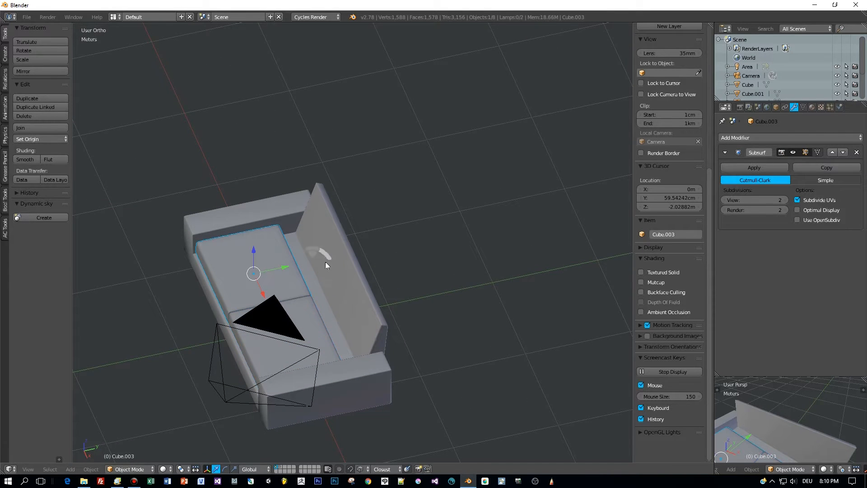
{"action": "key", "text": "shift+d"}
{"action": "left_click", "coordinate": [417, 237]}
{"action": "middle_click_drag", "start_coordinate": [417, 237], "coordinate": [393, 177], "text": "alt"}
{"action": "key", "text": "r"}
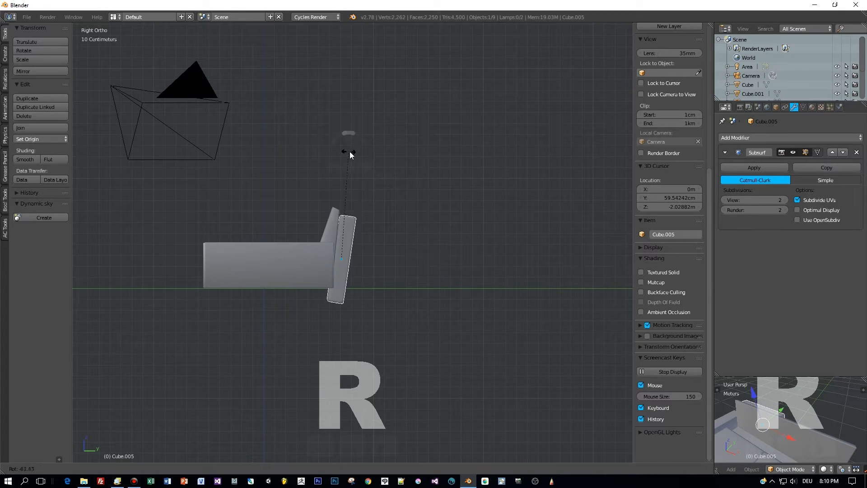
{"action": "left_click", "coordinate": [349, 156]}
Step: Tilt the upright cushion to follow the backrest's slant and lower it towards the seat
{"action": "key", "text": "r"}
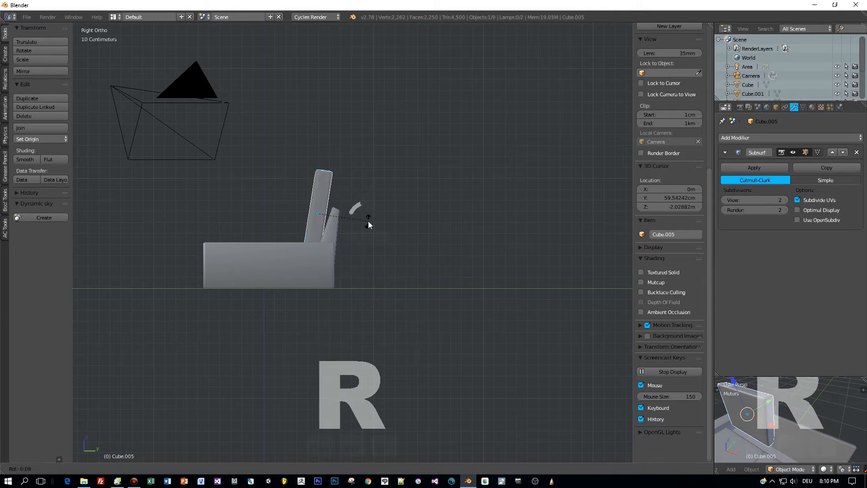
{"action": "left_click", "coordinate": [346, 218]}
{"action": "mouse_move", "coordinate": [345, 215]}
{"action": "middle_mouse_down"}
{"action": "mouse_move", "coordinate": [363, 252]}
{"action": "mouse_move", "coordinate": [346, 214]}
{"action": "middle_mouse_up"}
{"action": "scroll", "coordinate": [346, 214], "scroll_direction": "up", "scroll_amount": 2}
{"action": "left_click_drag", "start_coordinate": [303, 172], "coordinate": [304, 182]}
{"action": "middle_click_drag", "start_coordinate": [304, 182], "coordinate": [312, 200]}
Step: In wireframe display, move and slightly rotate the back cushion to align it with the backrest, and check the fit in solid shading
{"action": "key", "text": "z"}
{"action": "left_click", "coordinate": [387, 196]}
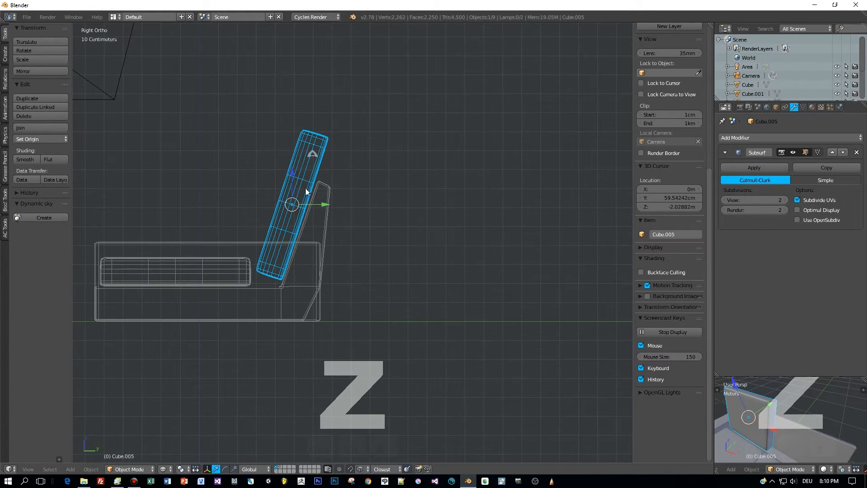
{"action": "key", "text": "g"}
{"action": "left_click", "coordinate": [284, 179]}
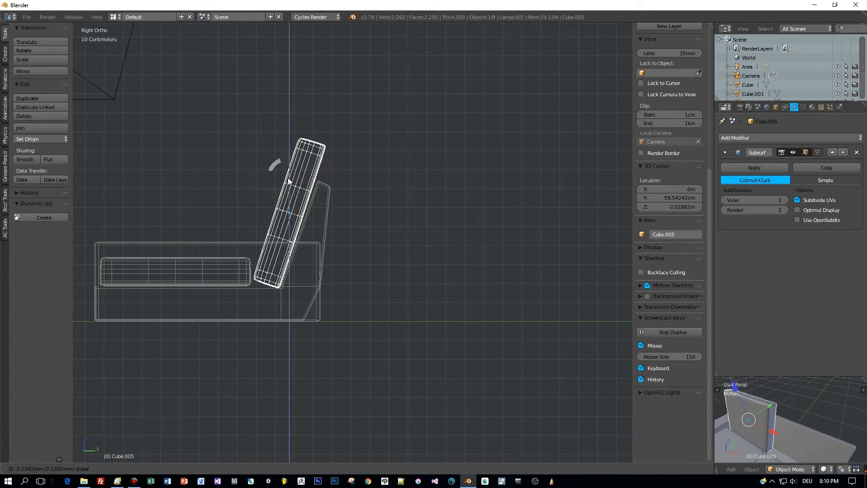
{"action": "key", "text": "r"}
{"action": "left_click", "coordinate": [394, 193]}
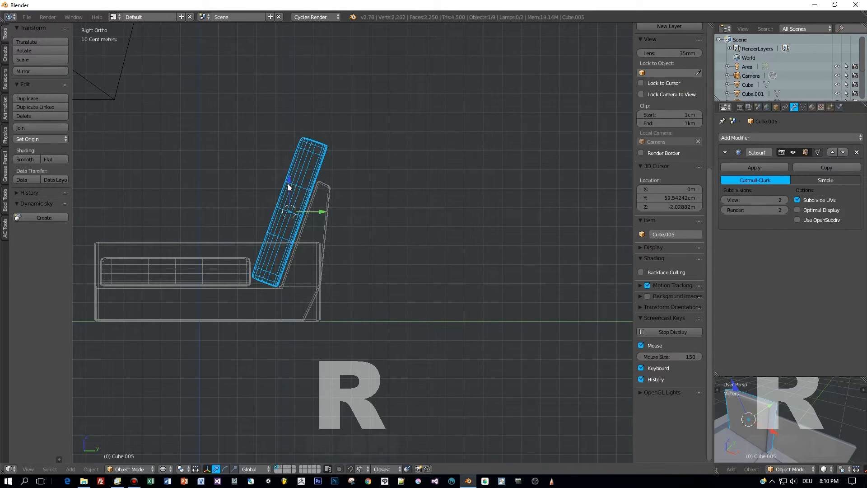
{"action": "mouse_move", "coordinate": [296, 190]}
{"action": "middle_mouse_down"}
{"action": "mouse_move", "coordinate": [315, 221]}
{"action": "mouse_move", "coordinate": [397, 223]}
{"action": "mouse_move", "coordinate": [486, 249]}
{"action": "middle_mouse_up"}
{"action": "key", "text": "z"}
{"action": "left_click", "coordinate": [474, 294]}
{"action": "mouse_move", "coordinate": [475, 295]}
{"action": "middle_mouse_down"}
{"action": "mouse_move", "coordinate": [357, 318]}
{"action": "mouse_move", "coordinate": [367, 315]}
{"action": "mouse_move", "coordinate": [367, 301]}
{"action": "middle_mouse_up"}
{"action": "scroll", "coordinate": [367, 315], "scroll_direction": "up", "scroll_amount": 3}
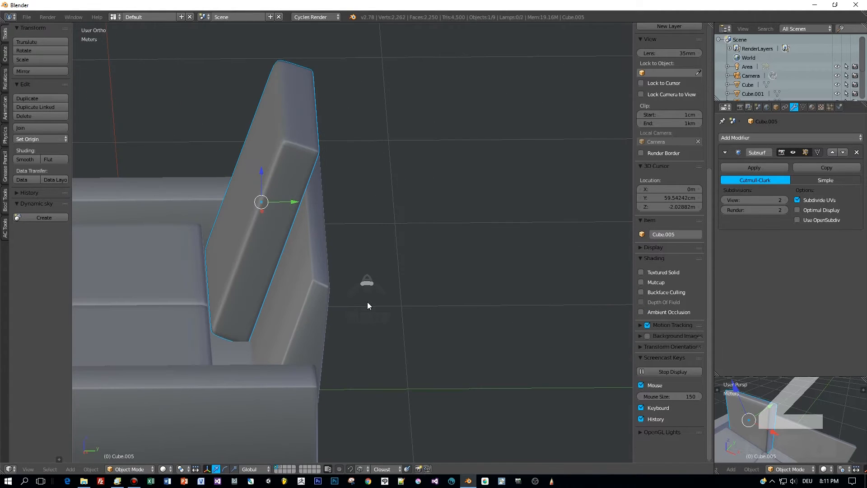
Step: Lower the back cushion onto the seat and adjust its Y position against the backrest in wireframe side view, and restore solid shading
{"action": "key", "text": "KP_3"}
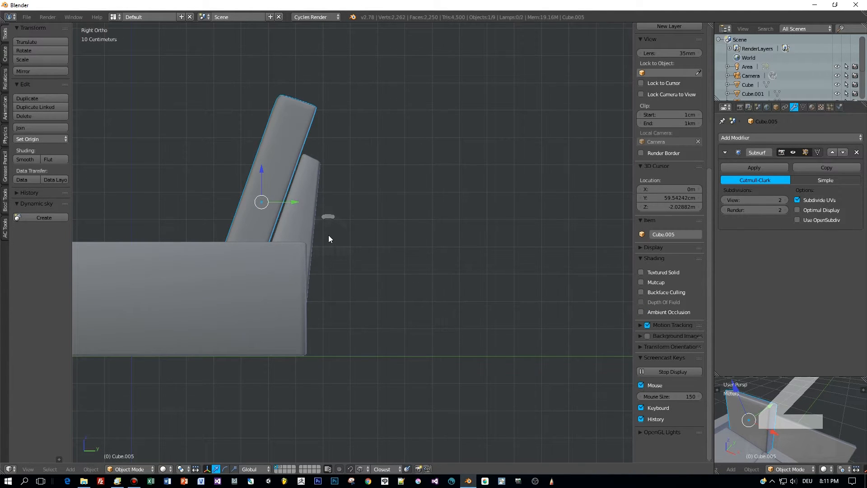
{"action": "key", "text": "z"}
{"action": "left_click", "coordinate": [389, 239]}
{"action": "left_click_drag", "start_coordinate": [261, 170], "coordinate": [259, 177]}
{"action": "left_click_drag", "start_coordinate": [294, 210], "coordinate": [297, 212]}
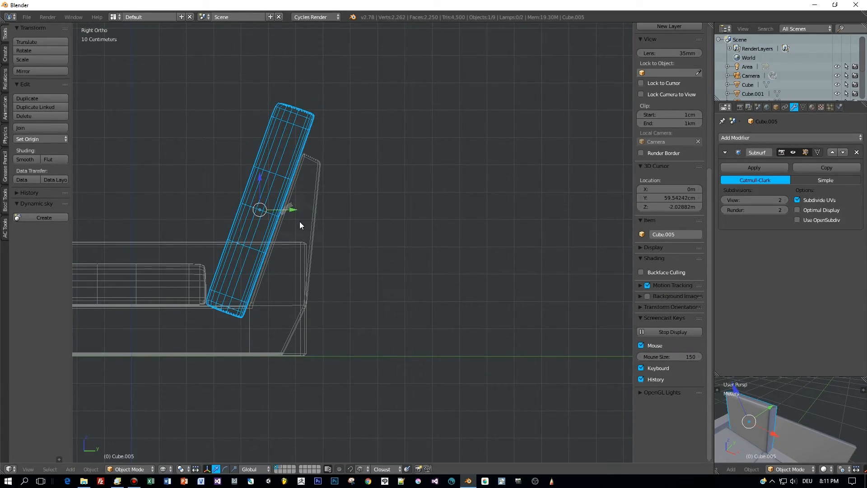
{"action": "middle_click_drag", "start_coordinate": [291, 232], "coordinate": [354, 253]}
{"action": "key", "text": "z"}
{"action": "left_click", "coordinate": [357, 307]}
{"action": "mouse_move", "coordinate": [358, 307]}
{"action": "middle_mouse_down"}
{"action": "mouse_move", "coordinate": [388, 335]}
{"action": "mouse_move", "coordinate": [300, 324]}
{"action": "mouse_move", "coordinate": [297, 305]}
{"action": "mouse_move", "coordinate": [286, 307]}
{"action": "mouse_move", "coordinate": [234, 278]}
{"action": "mouse_move", "coordinate": [400, 282]}
{"action": "mouse_move", "coordinate": [145, 303]}
{"action": "mouse_move", "coordinate": [164, 294]}
{"action": "middle_mouse_up"}
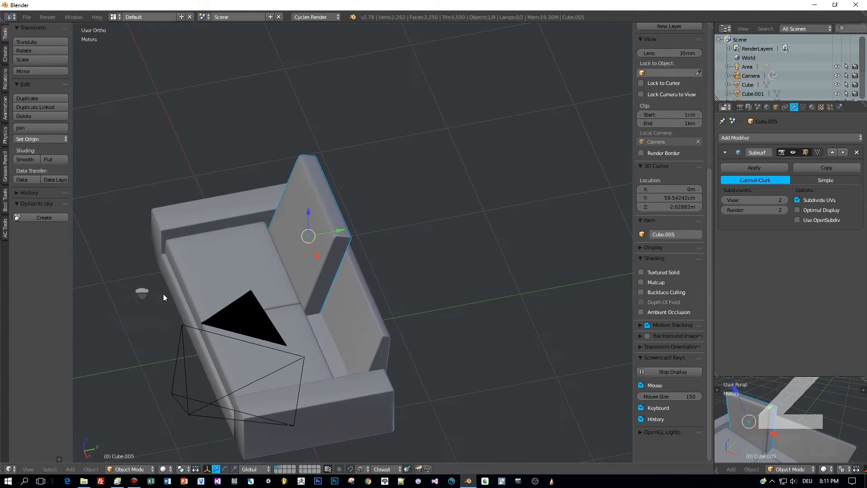
Step: Select both seat cushions and shift them slightly along Y towards the front of the sofa
{"action": "right_click", "coordinate": [224, 292]}
{"action": "right_click", "coordinate": [296, 328], "text": "shift"}
{"action": "left_click_drag", "start_coordinate": [282, 316], "coordinate": [273, 311]}
Step: Join the two seat cushions into one object and enter Edit Mode on it
{"action": "middle_click_drag", "start_coordinate": [273, 311], "coordinate": [272, 260]}
{"action": "right_click", "coordinate": [272, 260]}
{"action": "key", "text": "Tab"}
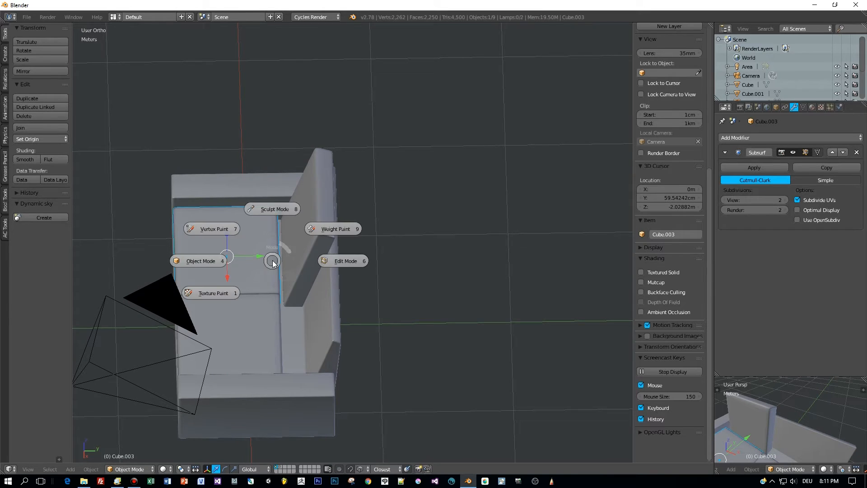
{"action": "left_click", "coordinate": [280, 275]}
{"action": "key", "text": "Tab"}
{"action": "left_click", "coordinate": [291, 277]}
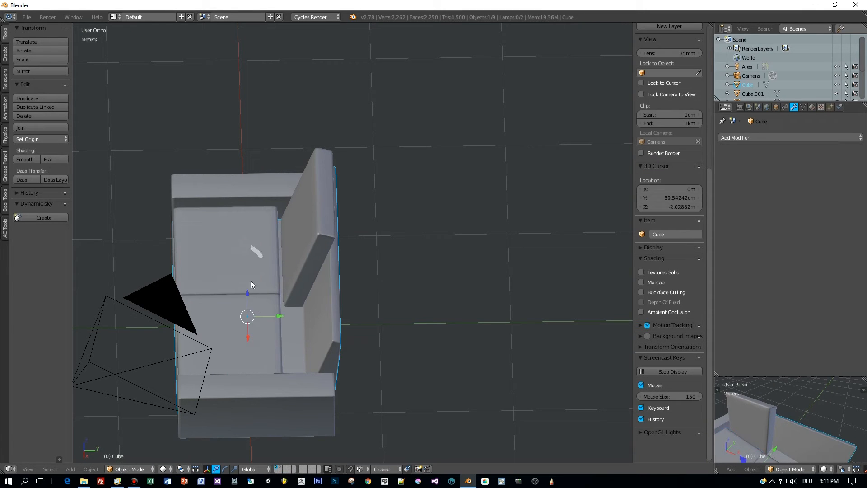
{"action": "key", "text": "ctrl+j"}
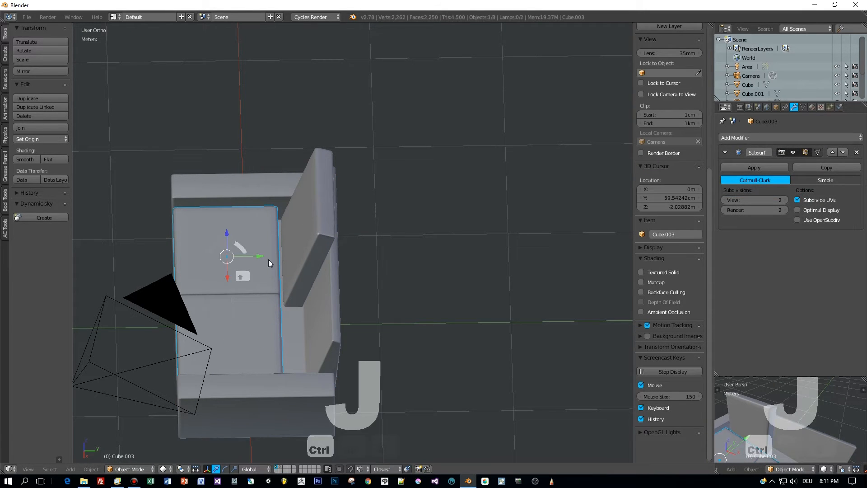
{"action": "key", "text": "Tab"}
{"action": "left_click", "coordinate": [408, 259]}
{"action": "middle_click_drag", "start_coordinate": [408, 259], "coordinate": [377, 307]}
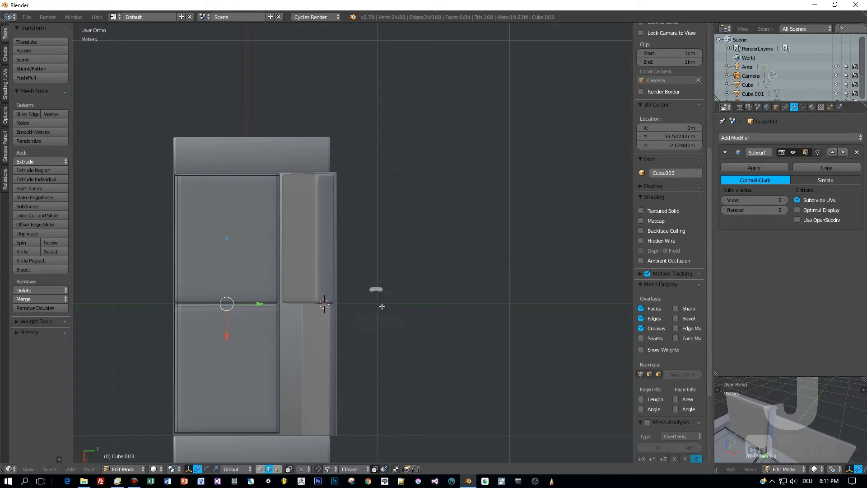
Step: Extend the rear edge of the joined seat cushions back towards the back cushion in Edit Mode, and return to Object Mode
{"action": "key", "text": "a"}
{"action": "key", "text": "Tab"}
{"action": "left_click", "coordinate": [404, 406]}
{"action": "key", "text": "b"}
{"action": "left_click_drag", "start_coordinate": [255, 116], "coordinate": [306, 304]}
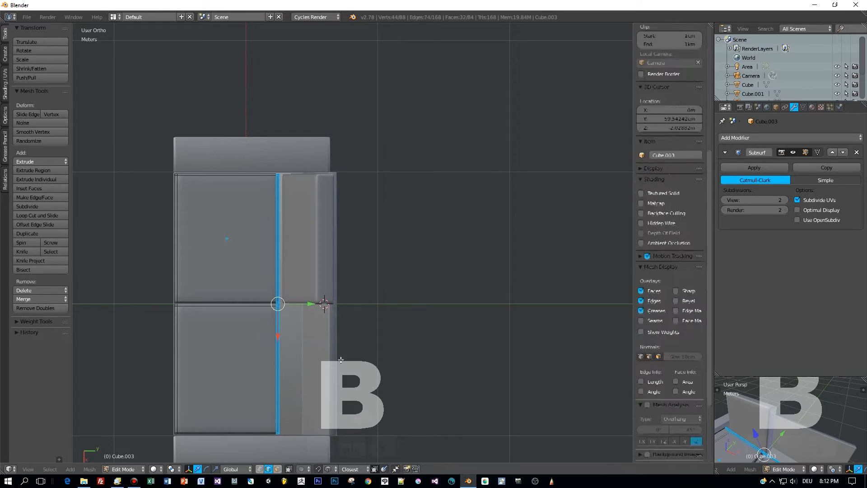
{"action": "middle_click_drag", "start_coordinate": [318, 303], "coordinate": [409, 268]}
{"action": "key", "text": "Tab"}
{"action": "left_click", "coordinate": [289, 301]}
{"action": "middle_click_drag", "start_coordinate": [288, 301], "coordinate": [362, 242]}
Step: Duplicate the back cushion about 99 cm along X onto the free half of the backrest and check its alignment from the front
{"action": "right_click", "coordinate": [361, 242]}
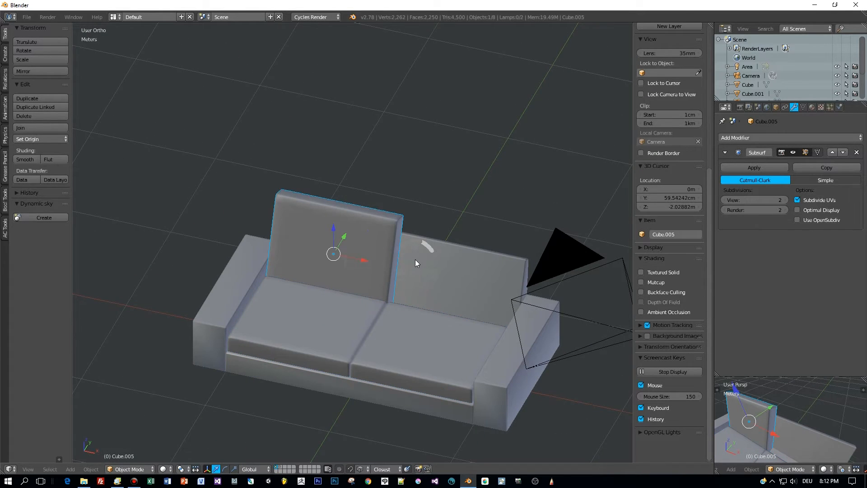
{"action": "key", "text": "shift+d"}
{"action": "key", "text": "x"}
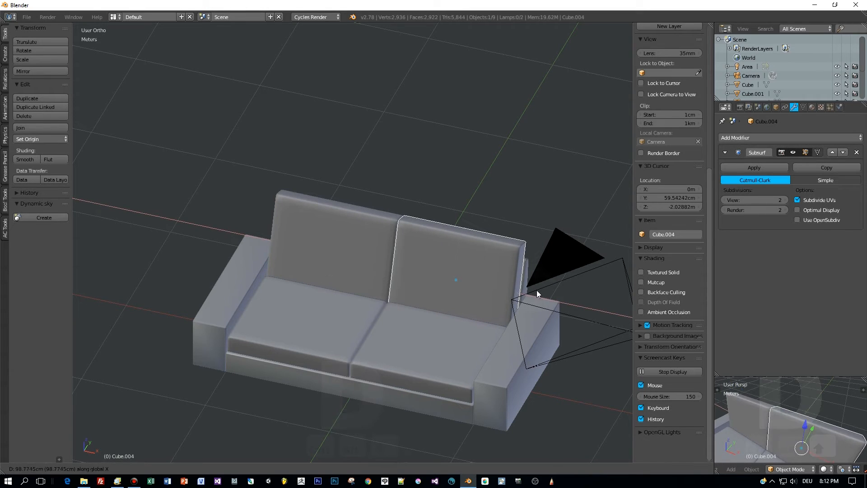
{"action": "left_click", "coordinate": [539, 291]}
{"action": "key", "text": "KP_1"}
{"action": "scroll", "coordinate": [426, 354], "scroll_direction": "up", "scroll_amount": 5}
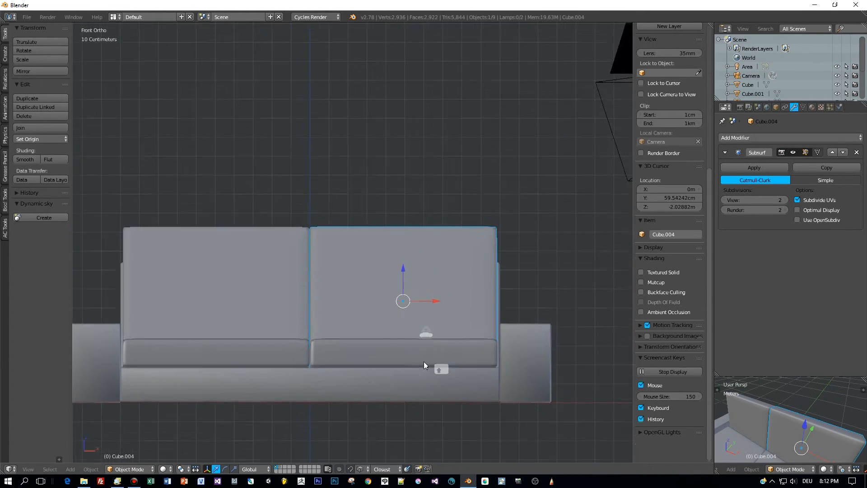
{"action": "middle_click_drag", "start_coordinate": [465, 326], "coordinate": [418, 388]}
{"action": "key", "text": "Tab"}
{"action": "scroll", "coordinate": [269, 353], "scroll_direction": "down", "scroll_amount": 2}
{"action": "key", "text": "Tab"}
{"action": "middle_click_drag", "start_coordinate": [230, 311], "coordinate": [238, 286]}
{"action": "scroll", "coordinate": [389, 399], "scroll_direction": "up", "scroll_amount": 3}
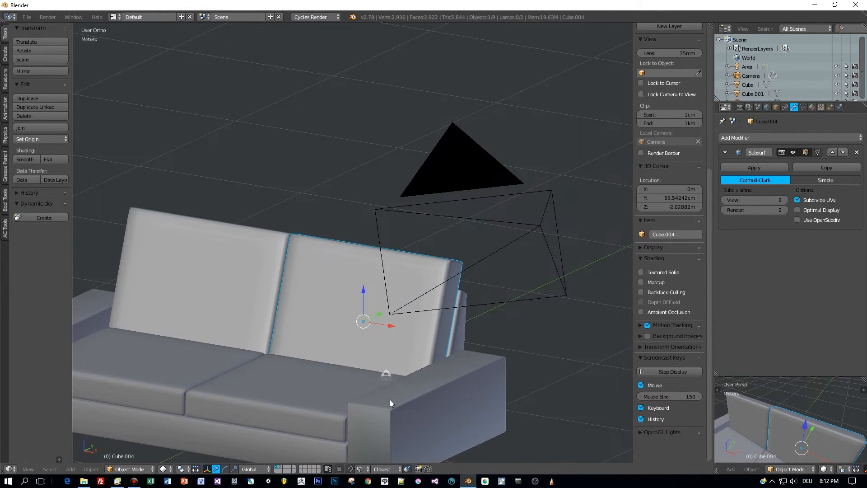
Step: Select both armrests, the base, the seat cushions and both back cushions, and join them into one object
{"action": "right_click", "coordinate": [397, 399]}
{"action": "scroll", "coordinate": [405, 399], "scroll_direction": "down", "scroll_amount": 3}
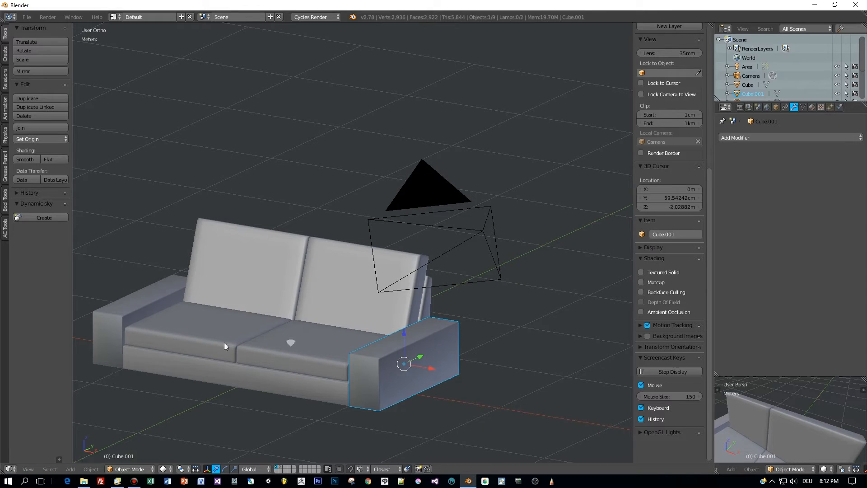
{"action": "right_click", "coordinate": [133, 308], "text": "shift"}
{"action": "right_click", "coordinate": [178, 337], "text": "shift"}
{"action": "right_click", "coordinate": [182, 359], "text": "shift"}
{"action": "right_click", "coordinate": [285, 277], "text": "shift"}
{"action": "right_click", "coordinate": [349, 283], "text": "shift"}
{"action": "key", "text": "ctrl+j"}
Step: Apply the Subsurf modifier on the joined sofa in Object Mode and switch it to Sculpt Mode
{"action": "middle_click_drag", "start_coordinate": [332, 305], "coordinate": [352, 343]}
{"action": "scroll", "coordinate": [351, 342], "scroll_direction": "up", "scroll_amount": 2}
{"action": "key", "text": "ctrl+Tab"}
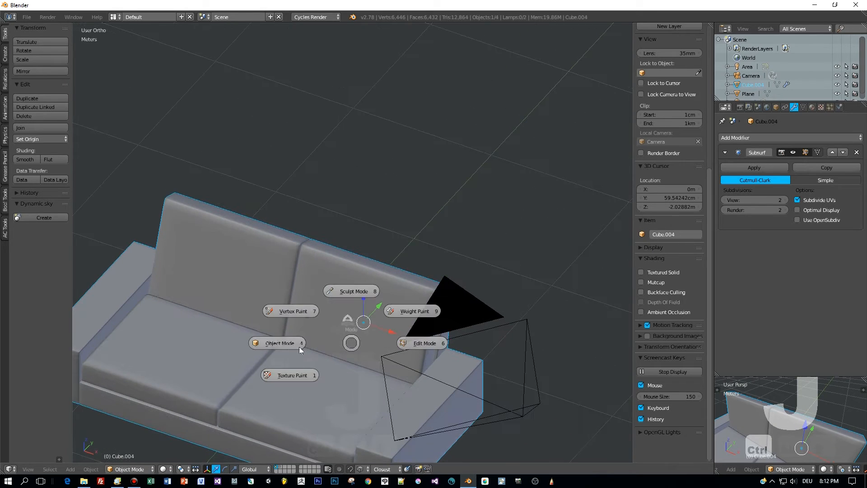
{"action": "left_click", "coordinate": [344, 304]}
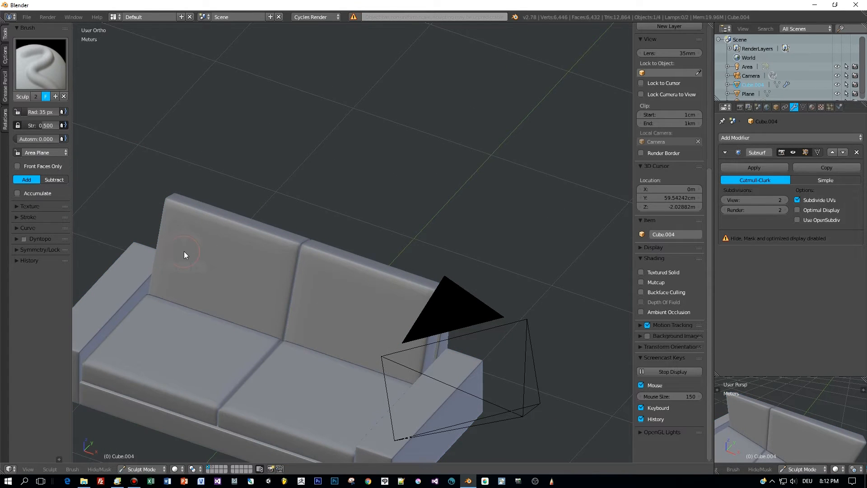
{"action": "key", "text": "ctrl+Tab"}
{"action": "left_click", "coordinate": [144, 249]}
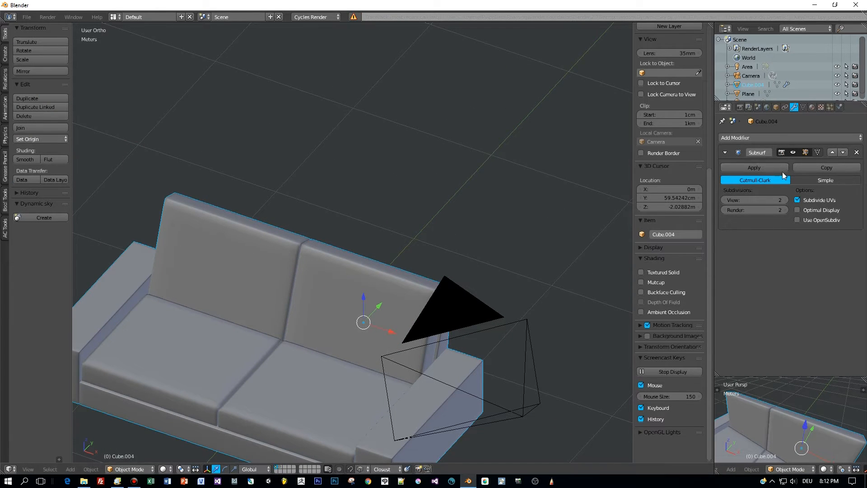
{"action": "left_click", "coordinate": [754, 167]}
{"action": "key", "text": "ctrl+Tab"}
{"action": "left_click", "coordinate": [364, 195]}
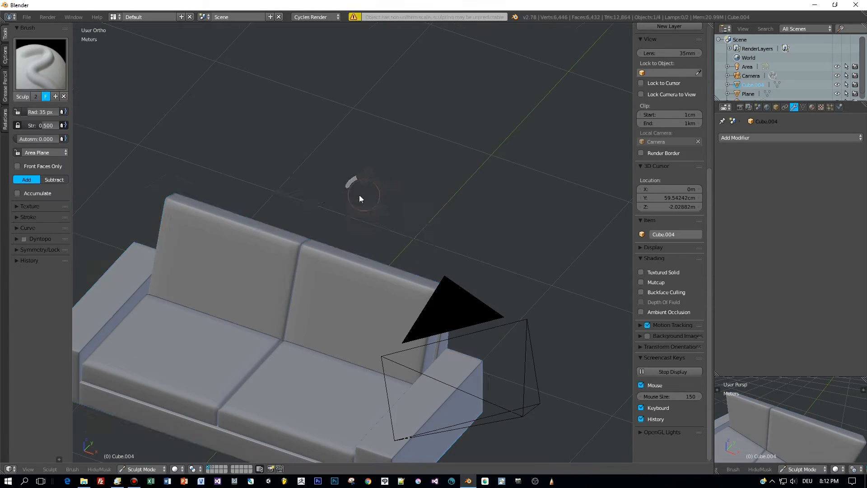
Step: Choose the Grab brush for sculpting the sofa and set its radius to 83 px
{"action": "middle_click_drag", "start_coordinate": [364, 194], "coordinate": [166, 321]}
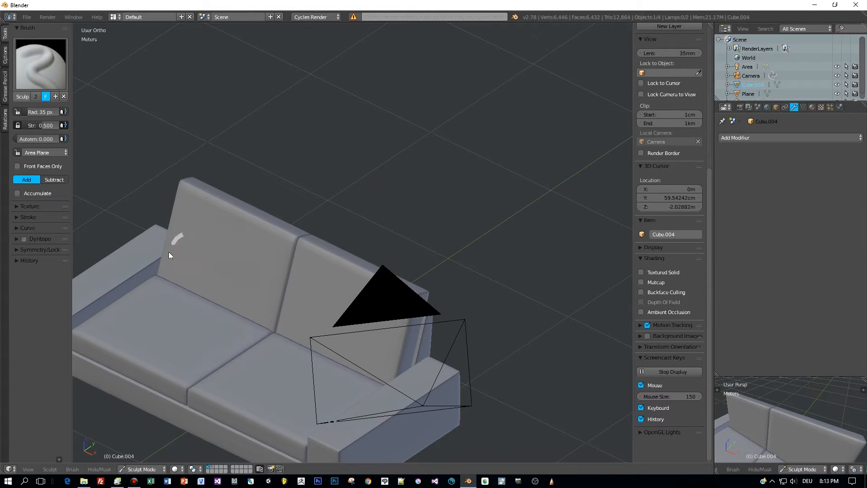
{"action": "left_click", "coordinate": [40, 63]}
{"action": "left_click", "coordinate": [291, 119]}
{"action": "key", "text": "ctrl+Tab"}
{"action": "left_click", "coordinate": [356, 124]}
{"action": "key", "text": "a"}
{"action": "key", "text": "ctrl+Tab"}
{"action": "left_click", "coordinate": [308, 149]}
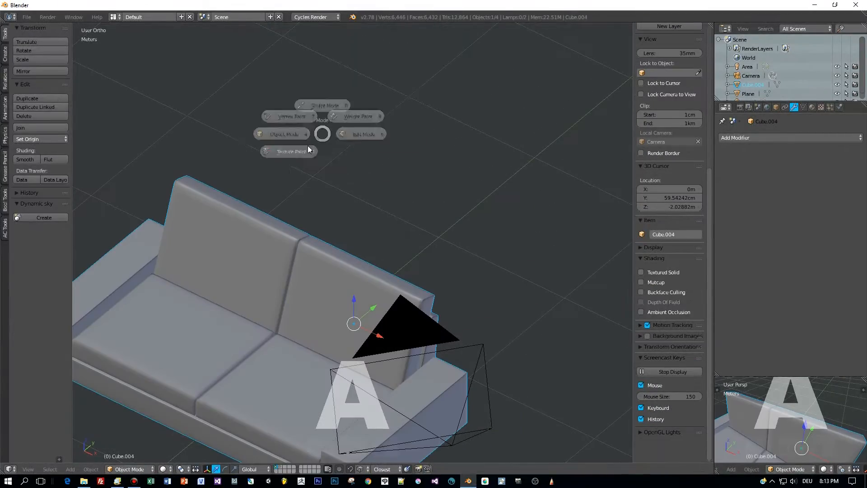
{"action": "key", "text": "g"}
{"action": "key", "text": "f"}
{"action": "left_click", "coordinate": [199, 205]}
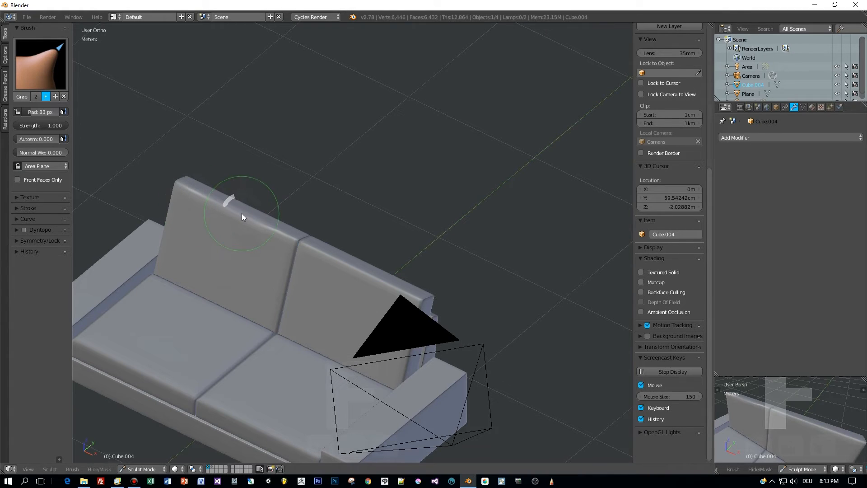
Step: Sculpt slight dents and irregularities into the back and seat cushions with the Grab brush, undoing unwanted strokes
{"action": "key", "text": "ctrl+z"}
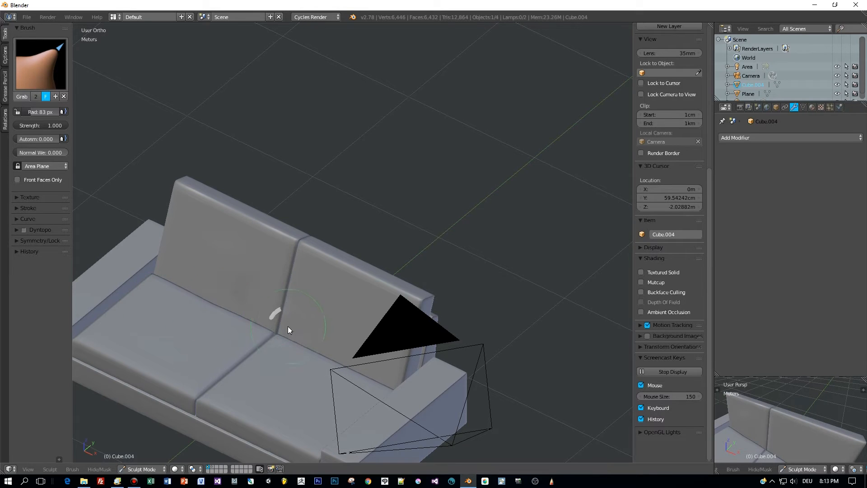
{"action": "middle_click_drag", "start_coordinate": [288, 326], "coordinate": [379, 318]}
{"action": "middle_click_drag", "start_coordinate": [276, 368], "coordinate": [214, 315]}
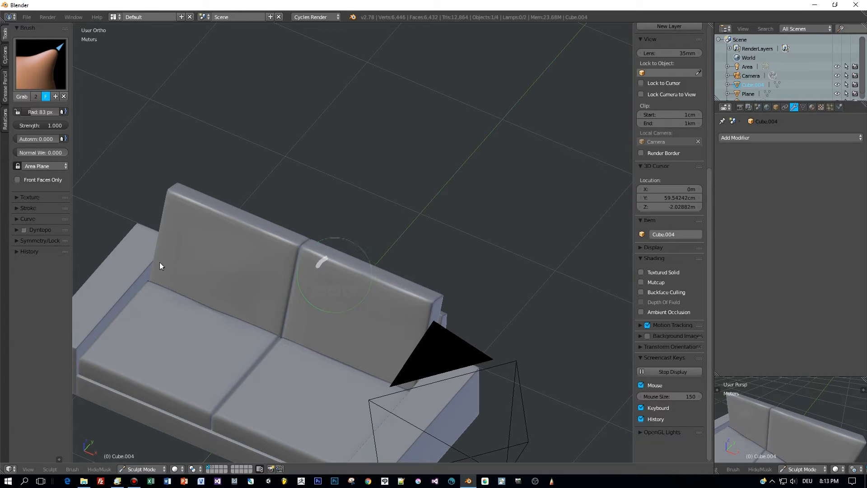
{"action": "left_click", "coordinate": [23, 241]}
{"action": "key", "text": "ctrl+z"}
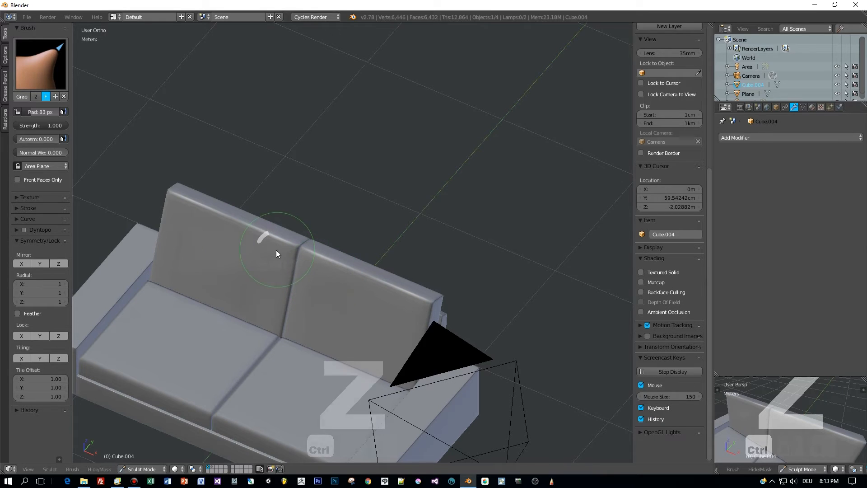
{"action": "middle_click_drag", "start_coordinate": [169, 193], "coordinate": [321, 286]}
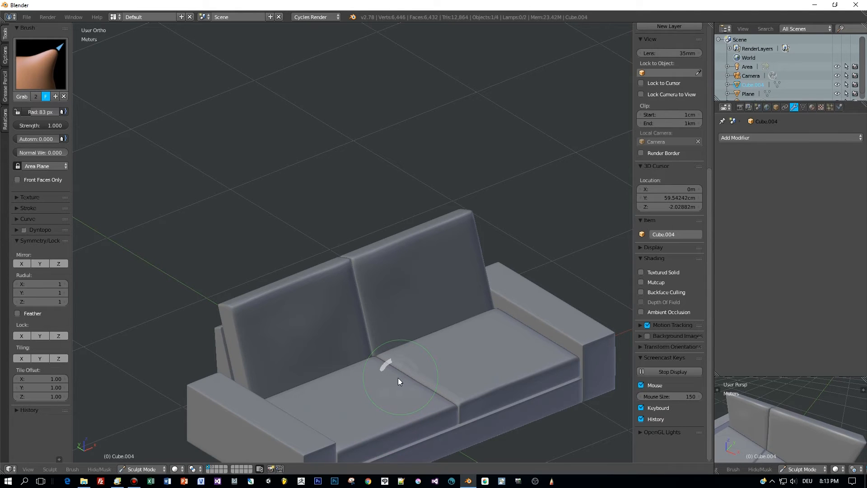
{"action": "middle_click_drag", "start_coordinate": [277, 343], "coordinate": [355, 310]}
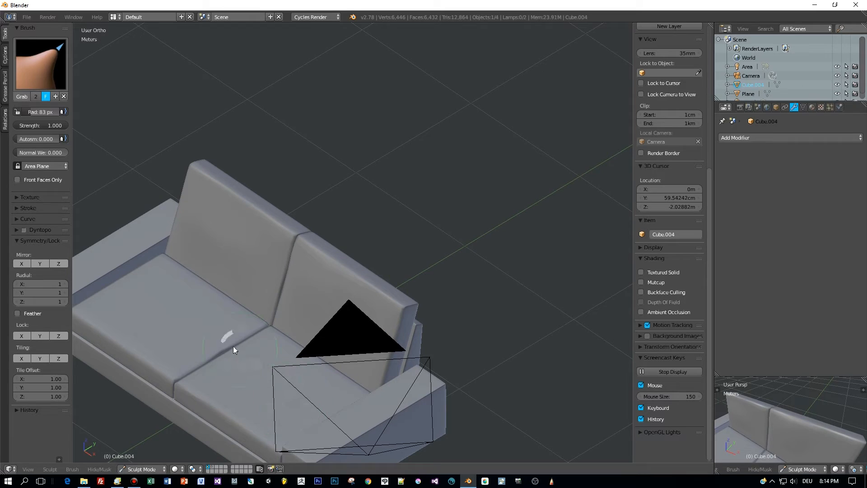
{"action": "middle_click_drag", "start_coordinate": [143, 239], "coordinate": [442, 301]}
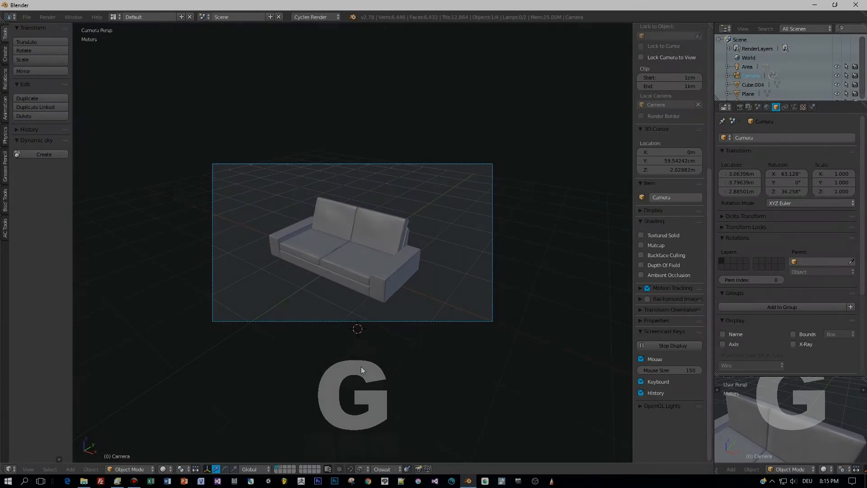
Step: Render the sofa from the camera view and inspect the sculpted cushions from several angles
{"action": "key", "text": "F12"}
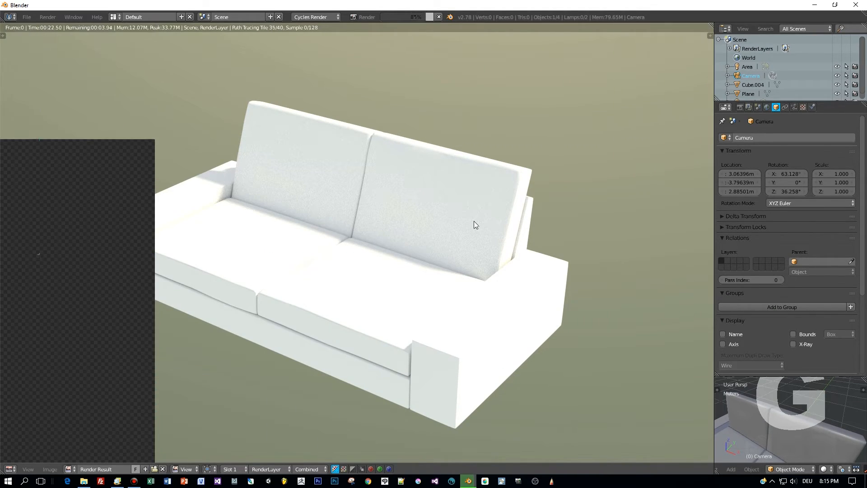
{"action": "key", "text": "Escape"}
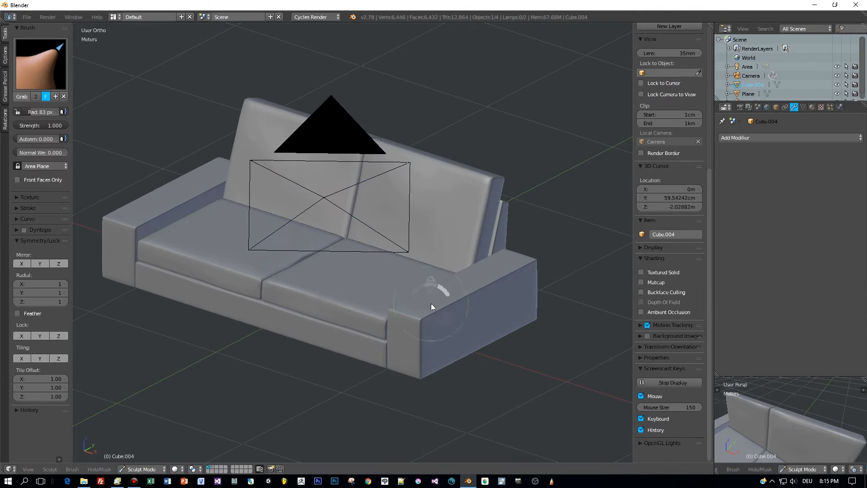
{"action": "middle_click_drag", "start_coordinate": [124, 213], "coordinate": [343, 259]}
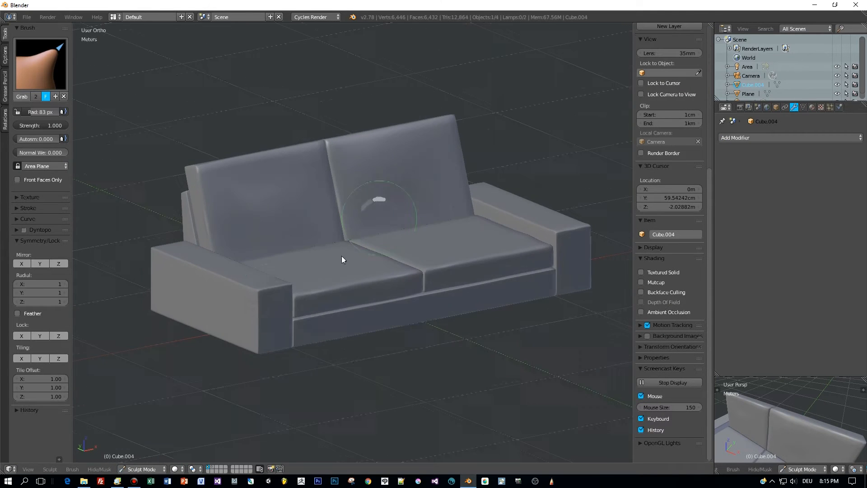
{"action": "middle_click_drag", "start_coordinate": [280, 294], "coordinate": [405, 198]}
{"action": "middle_click_drag", "start_coordinate": [243, 162], "coordinate": [309, 316]}
{"action": "middle_click_drag", "start_coordinate": [411, 335], "coordinate": [346, 257]}
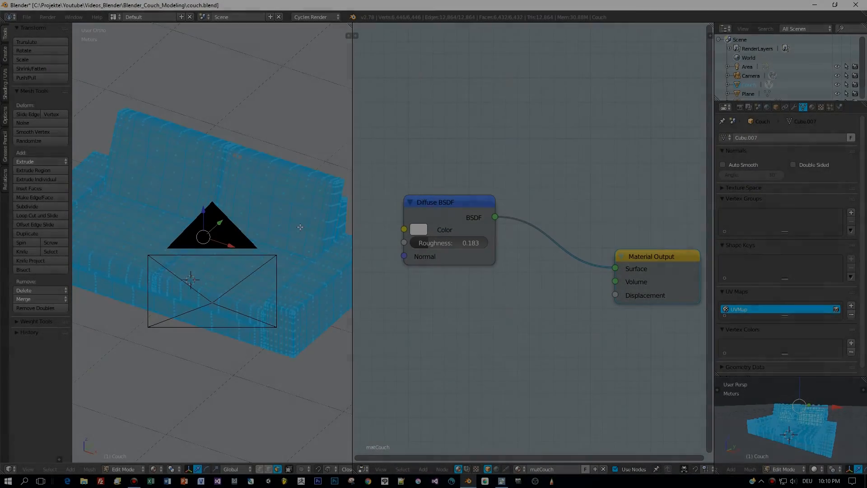
Step: Unwrap the whole couch mesh with Smart UV Project, using island margin 0.06, Correct Aspect off and Stretch to UV Bounds on
{"action": "key", "text": "u"}
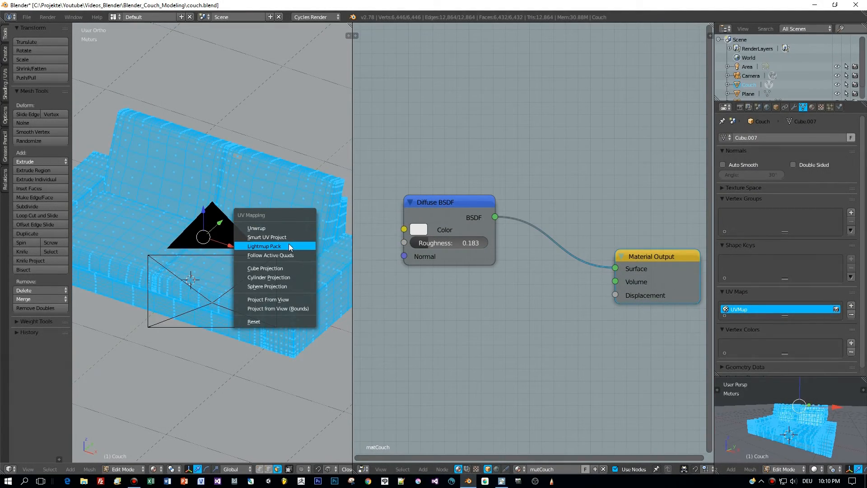
{"action": "left_click", "coordinate": [290, 237]}
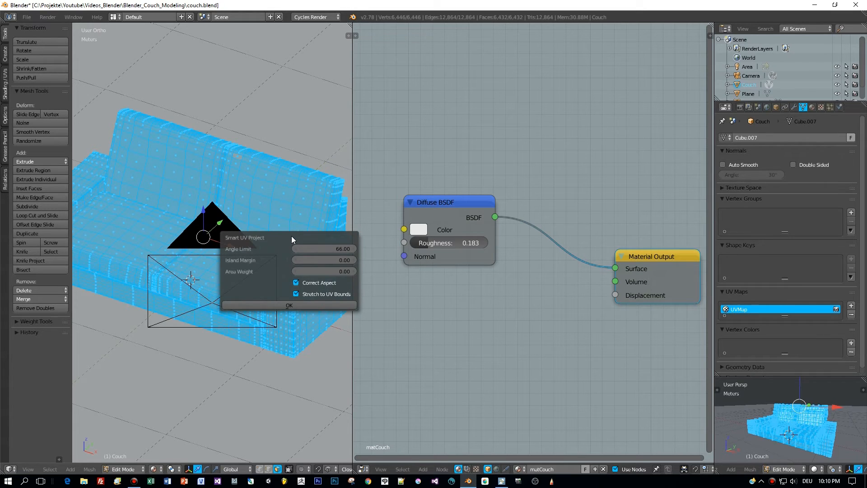
{"action": "left_click", "coordinate": [353, 260]}
{"action": "left_click", "coordinate": [353, 260]}
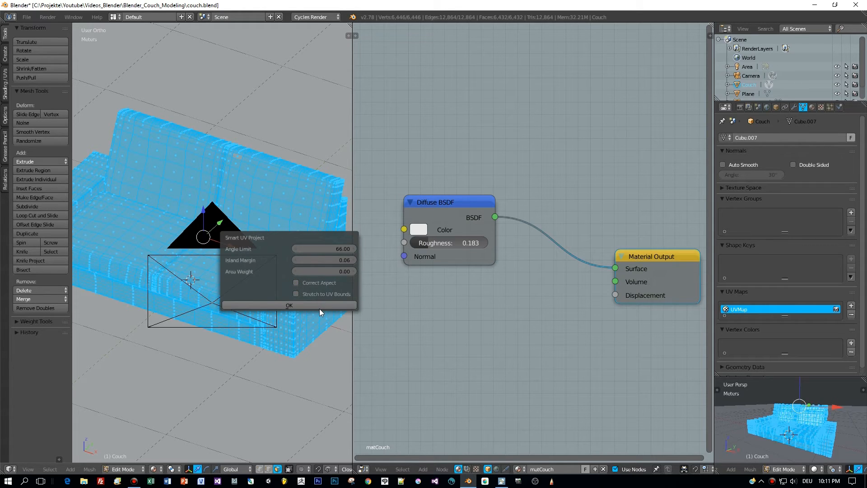
{"action": "left_click", "coordinate": [315, 305]}
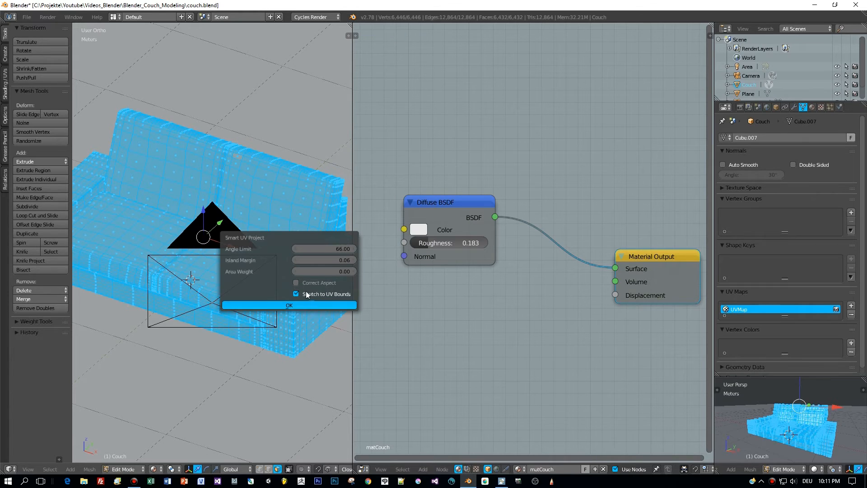
Step: Switch the node area to the UV/Image Editor and display couch.jpg behind the couch's UV layout
{"action": "left_click", "coordinate": [363, 470]}
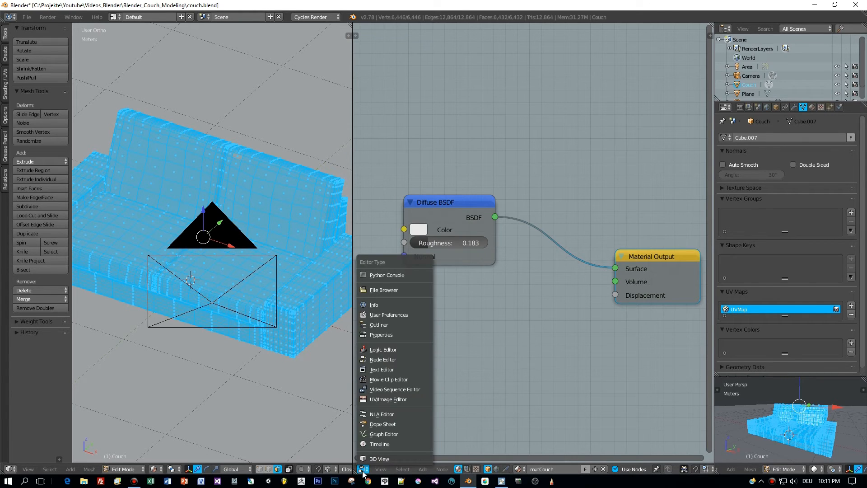
{"action": "left_click", "coordinate": [388, 399]}
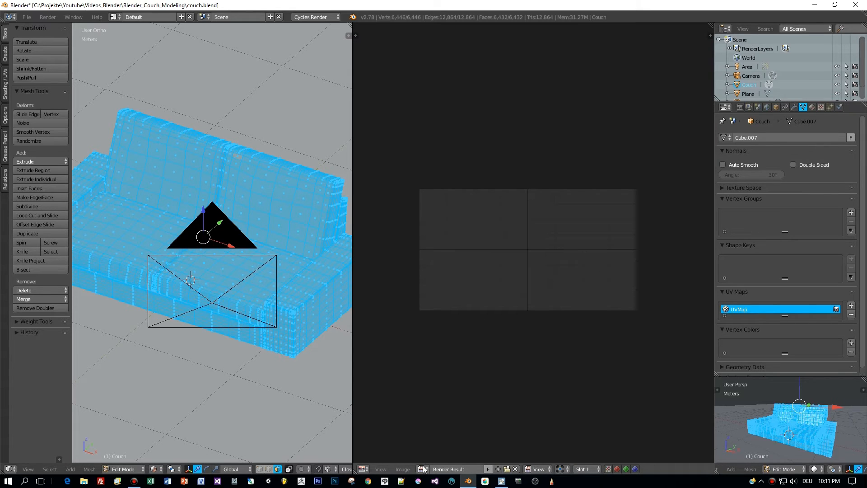
{"action": "left_click", "coordinate": [423, 469]}
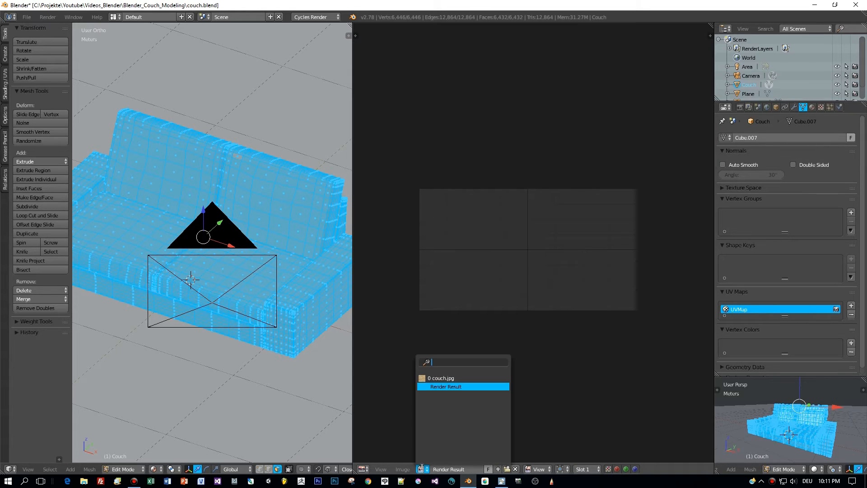
{"action": "left_click", "coordinate": [450, 378]}
{"action": "scroll", "coordinate": [489, 345], "scroll_direction": "up", "scroll_amount": 3}
{"action": "scroll", "coordinate": [508, 324], "scroll_direction": "up", "scroll_amount": 1}
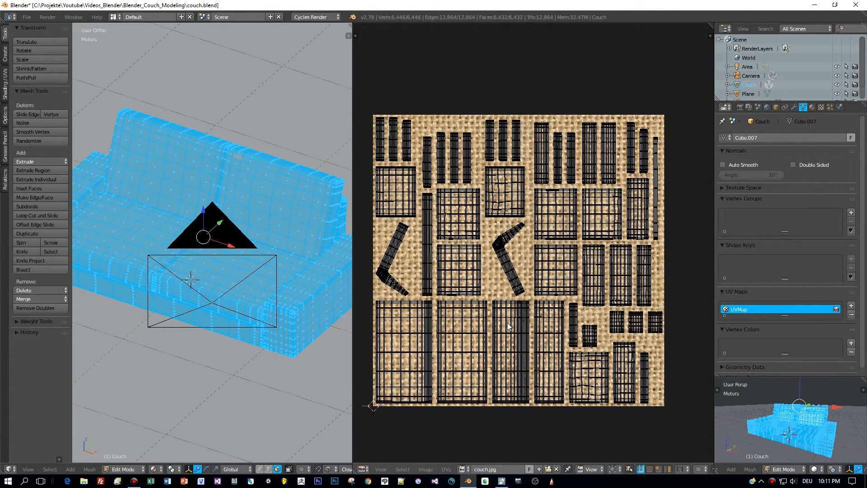
Step: Switch the UV area back to the Node Editor and add an Image Texture node before the Diffuse BSDF of matCouch
{"action": "left_click", "coordinate": [363, 469]}
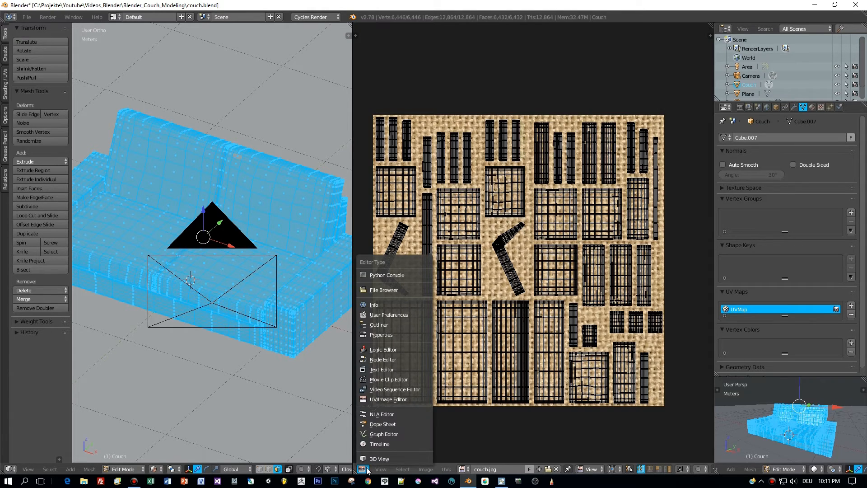
{"action": "left_click", "coordinate": [381, 359]}
{"action": "scroll", "coordinate": [490, 299], "scroll_direction": "down", "scroll_amount": 3}
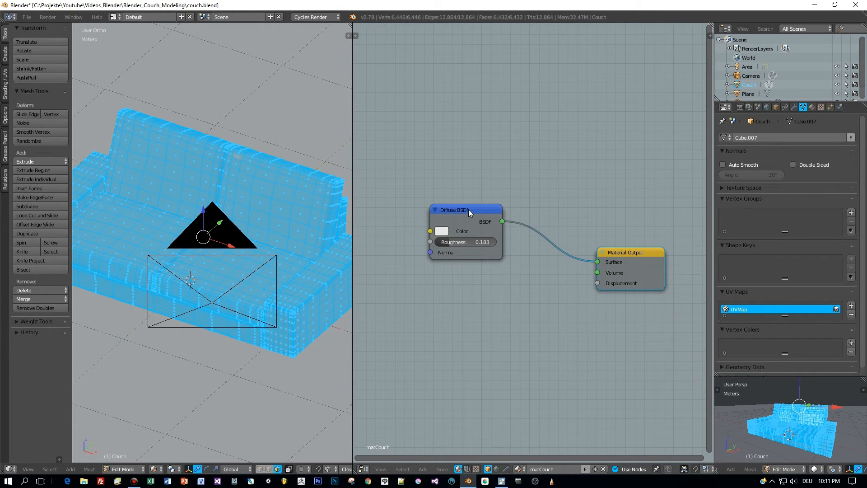
{"action": "left_click_drag", "start_coordinate": [469, 210], "coordinate": [515, 208]}
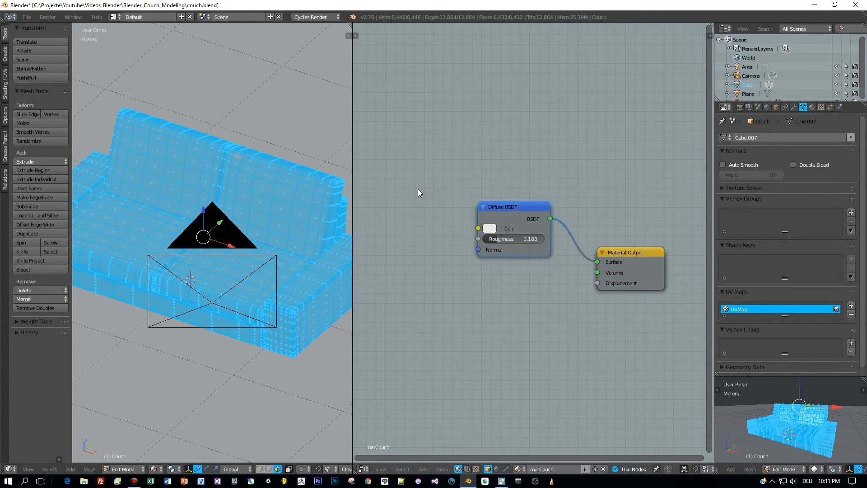
{"action": "key", "text": "shift+a"}
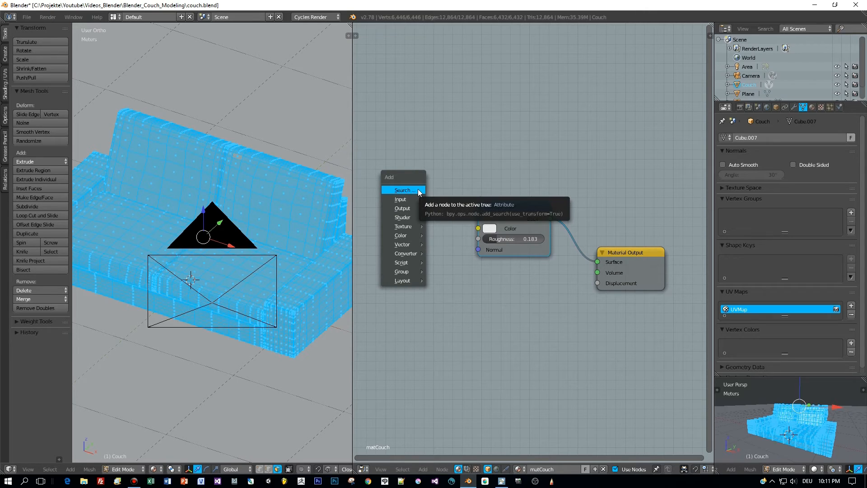
{"action": "mouse_move", "coordinate": [409, 228]}
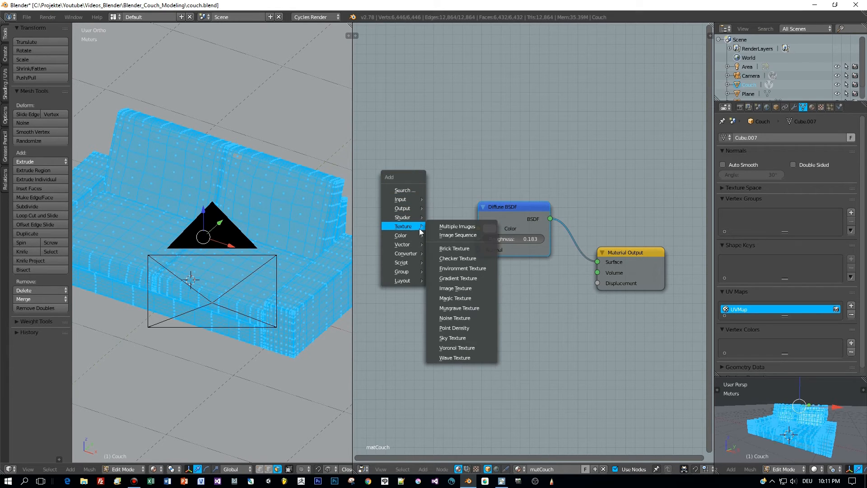
{"action": "left_click", "coordinate": [457, 288]}
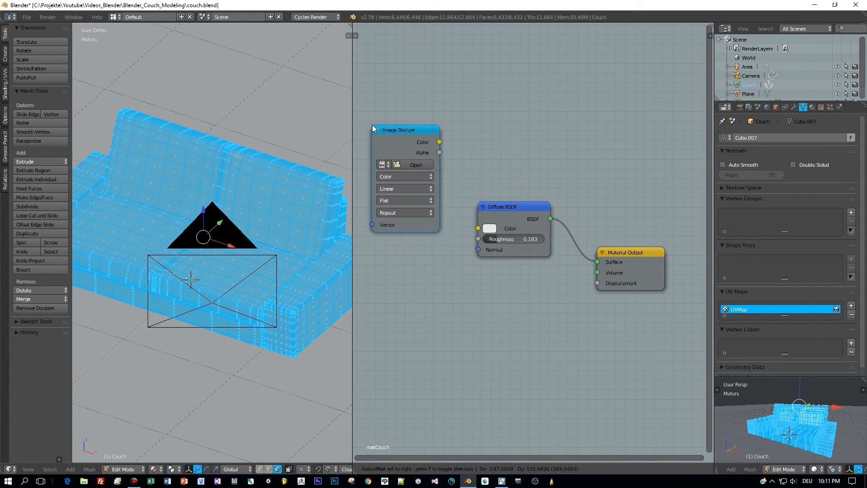
{"action": "left_click", "coordinate": [373, 125]}
Step: Load couch.jpg in the Image Texture node and connect its Color output to the Diffuse BSDF's Color input
{"action": "left_click", "coordinate": [382, 164]}
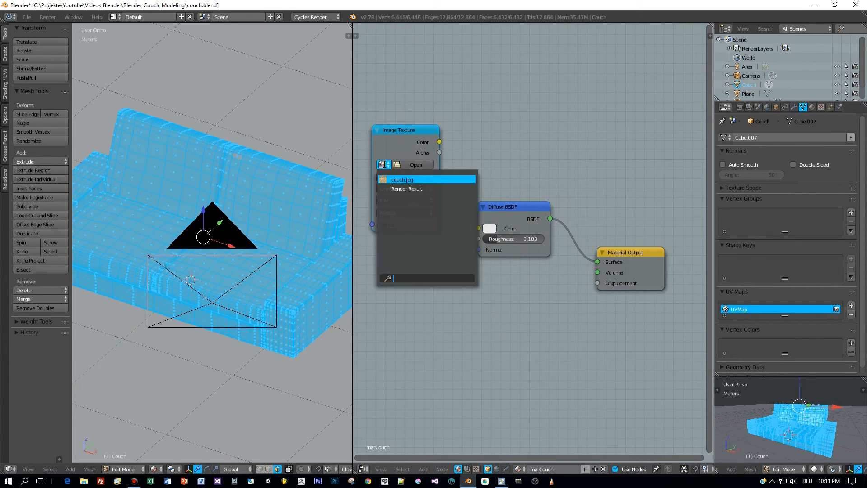
{"action": "left_click", "coordinate": [402, 179]}
{"action": "left_click_drag", "start_coordinate": [440, 143], "coordinate": [478, 228]}
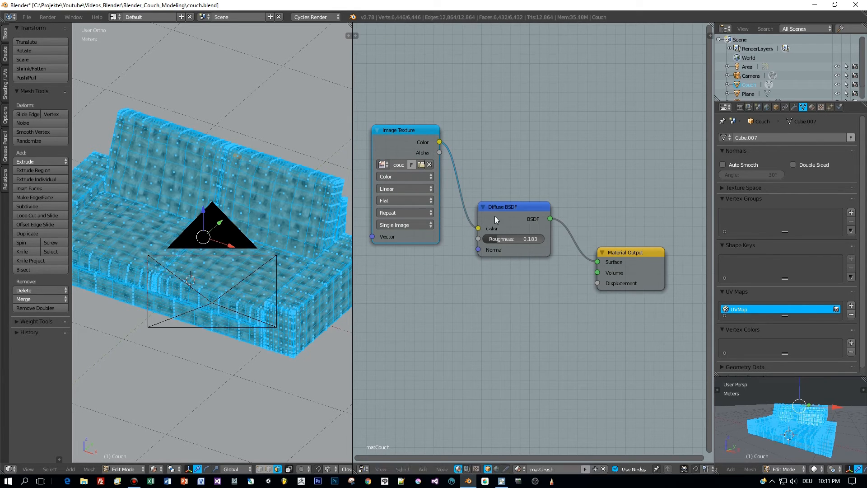
{"action": "left_click_drag", "start_coordinate": [519, 206], "coordinate": [531, 191]}
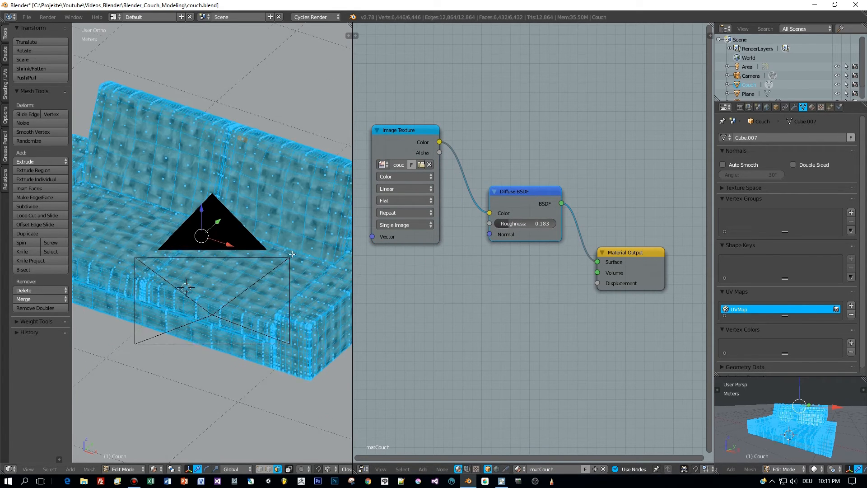
{"action": "scroll", "coordinate": [425, 433], "scroll_direction": "down", "scroll_amount": 1}
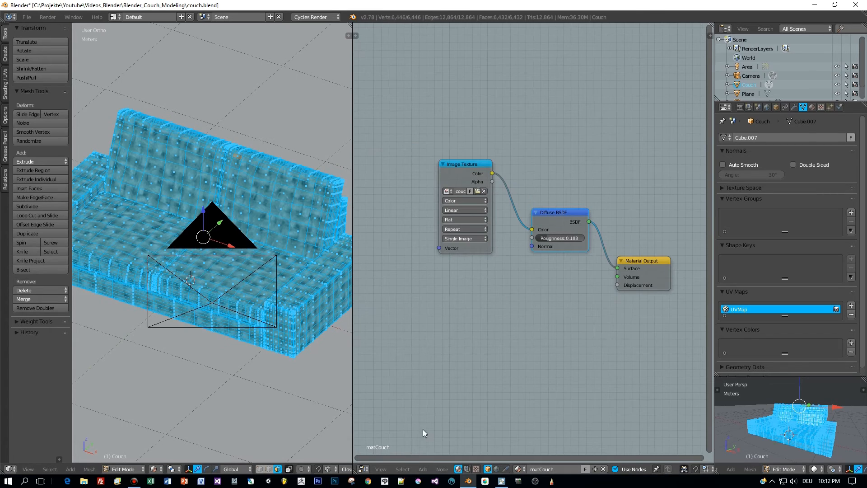
Step: Show the UV/Image Editor again, scale all the couch's UVs by 15 and check the fabric density on the model in Object Mode
{"action": "left_click", "coordinate": [363, 470]}
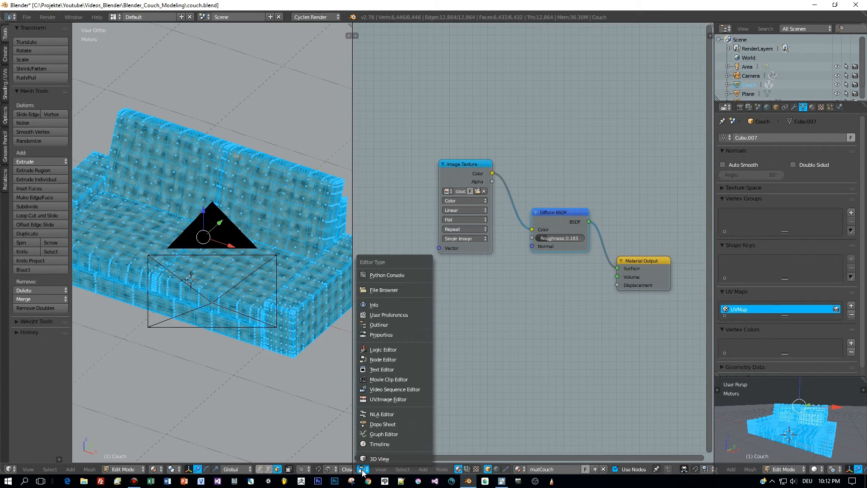
{"action": "left_click", "coordinate": [389, 400]}
{"action": "scroll", "coordinate": [513, 329], "scroll_direction": "down", "scroll_amount": 2}
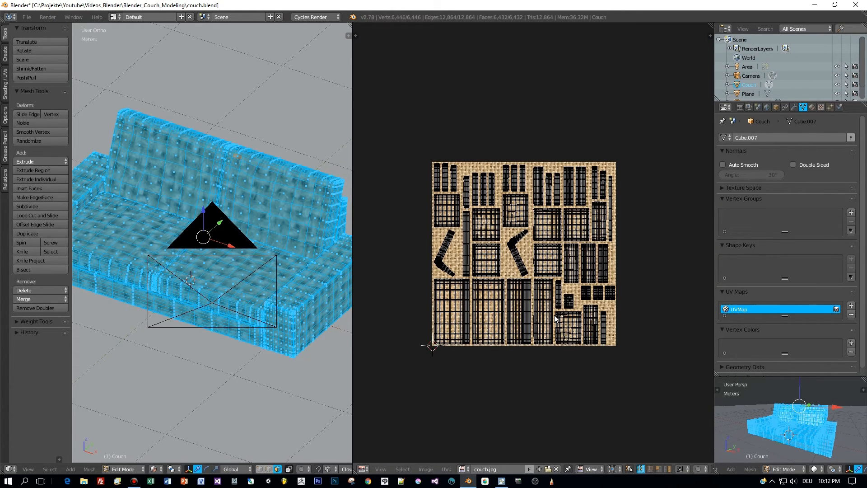
{"action": "key", "text": "a"}
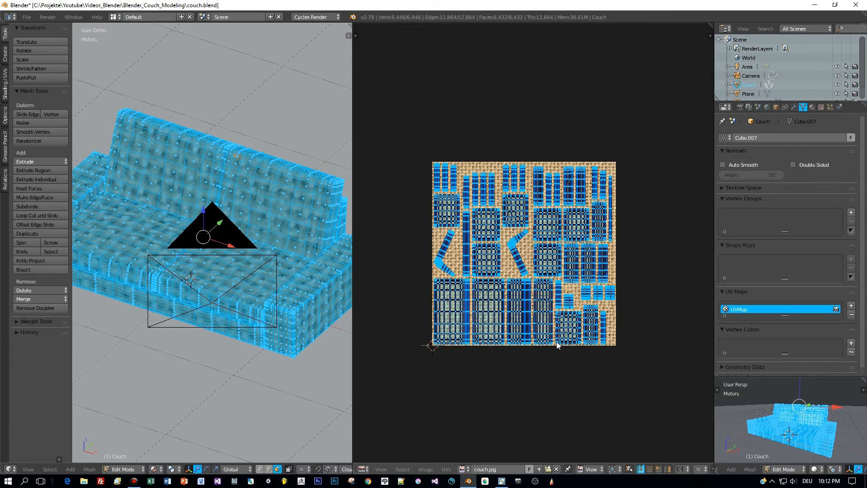
{"action": "type", "text": "s15"}
{"action": "key", "text": "Return"}
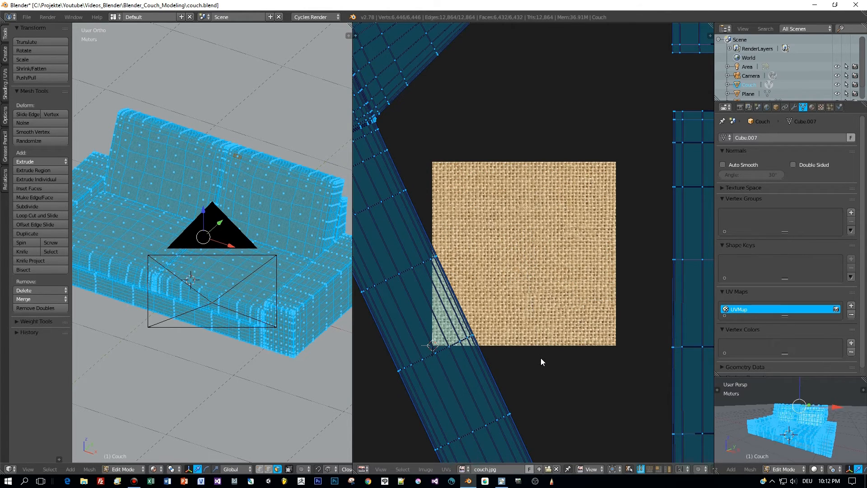
{"action": "scroll", "coordinate": [289, 280], "scroll_direction": "up", "scroll_amount": 2}
{"action": "key", "text": "Tab"}
{"action": "left_click", "coordinate": [226, 285]}
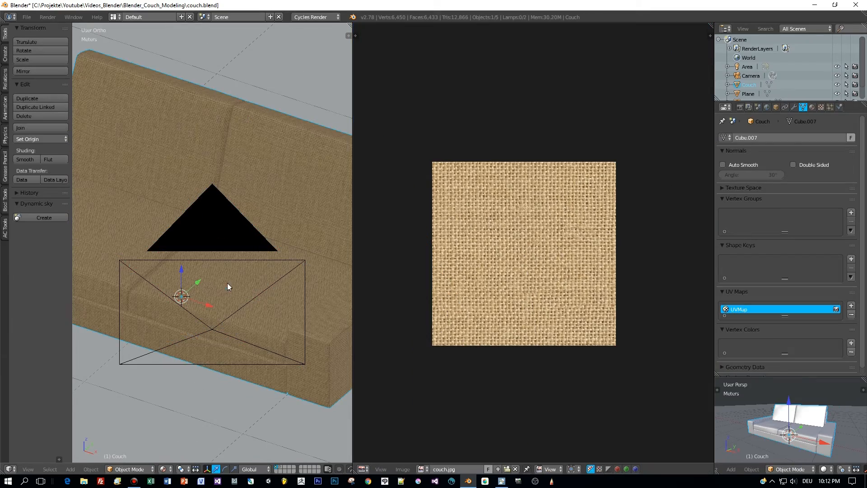
{"action": "middle_click_drag", "start_coordinate": [247, 284], "coordinate": [310, 276]}
{"action": "middle_click_drag", "start_coordinate": [250, 280], "coordinate": [265, 313]}
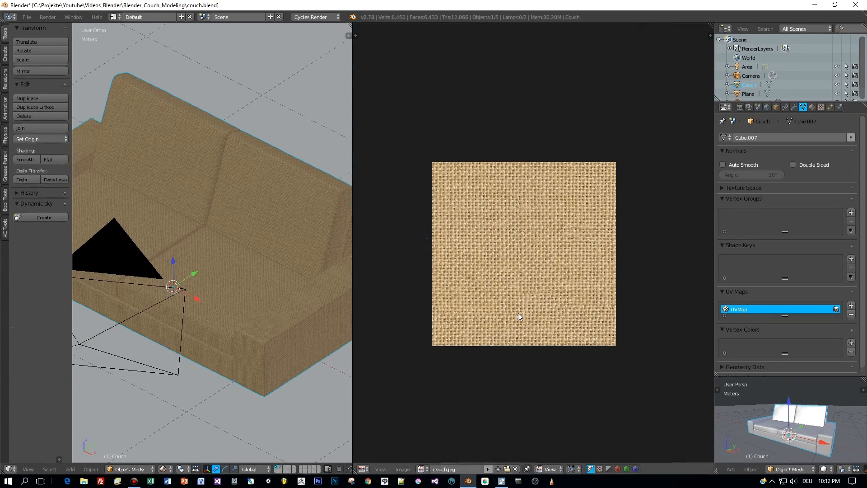
Step: Scale the couch's whole UV layout by another factor of 2 and inspect the finer weave in Object Mode
{"action": "key", "text": "Tab"}
{"action": "scroll", "coordinate": [533, 324], "scroll_direction": "down", "scroll_amount": 3}
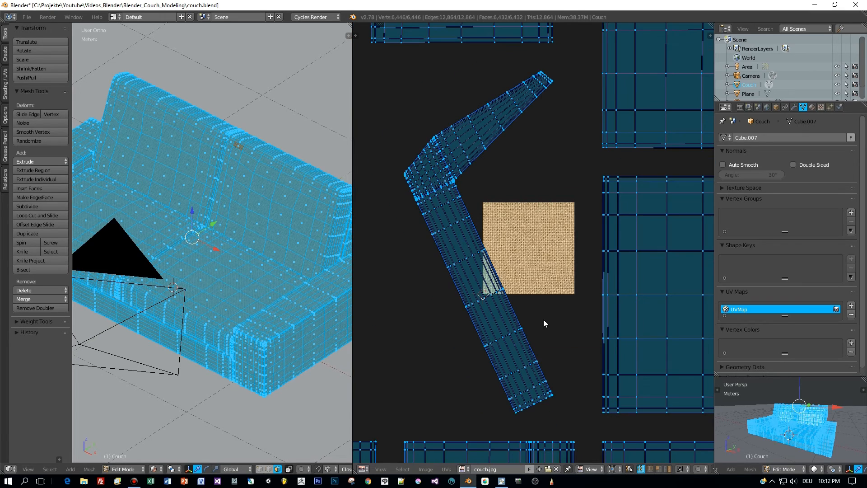
{"action": "key", "text": "s"}
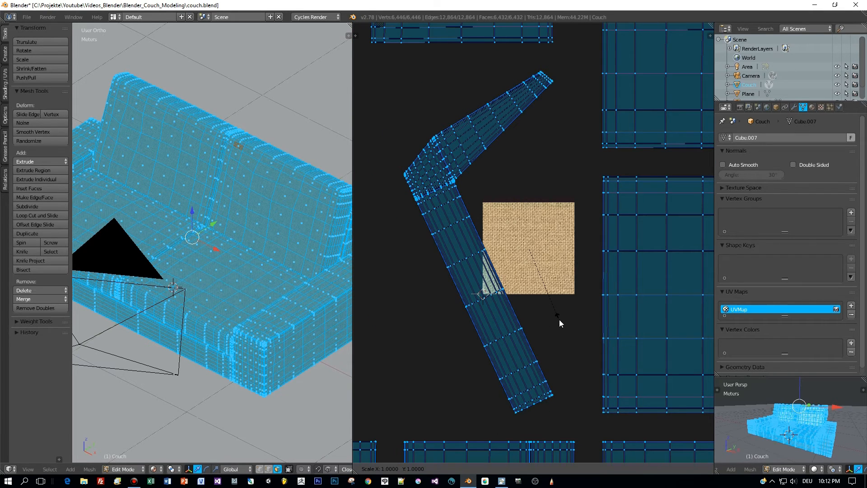
{"action": "type", "text": "2"}
{"action": "key", "text": "Return"}
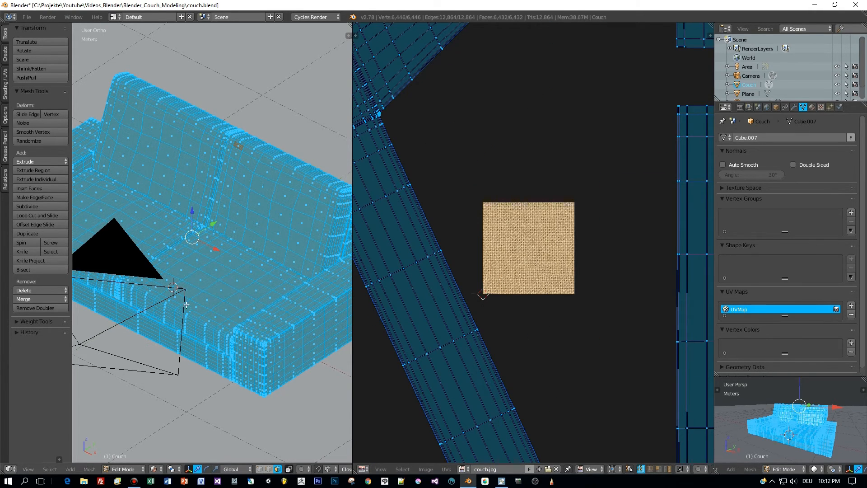
{"action": "scroll", "coordinate": [185, 306], "scroll_direction": "up", "scroll_amount": 4}
{"action": "key", "text": "Tab"}
{"action": "left_click", "coordinate": [179, 285]}
{"action": "middle_click_drag", "start_coordinate": [179, 285], "coordinate": [274, 266]}
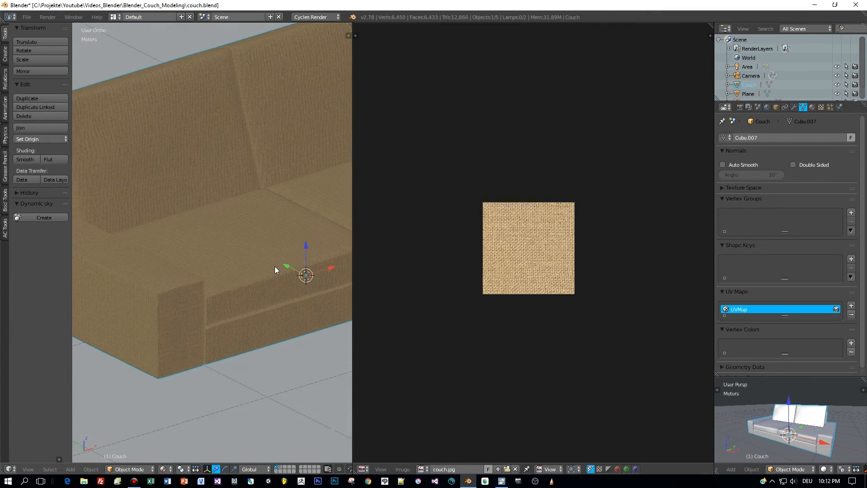
{"action": "scroll", "coordinate": [286, 253], "scroll_direction": "up", "scroll_amount": 6}
{"action": "scroll", "coordinate": [283, 254], "scroll_direction": "down", "scroll_amount": 2}
{"action": "middle_click_drag", "start_coordinate": [284, 254], "coordinate": [175, 291]}
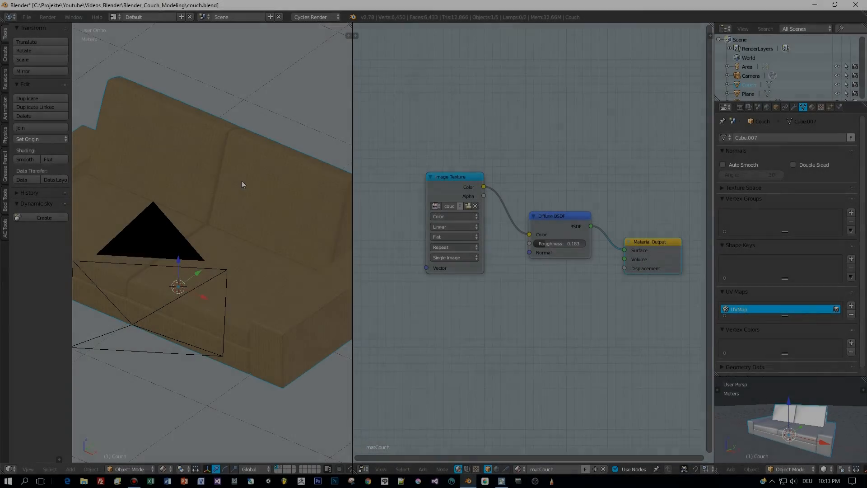
Step: Export the selected couch as FBX, mesh only, overwriting couch.fbx in the Unity project's DoorProject\Models folder
{"action": "left_click", "coordinate": [27, 17]}
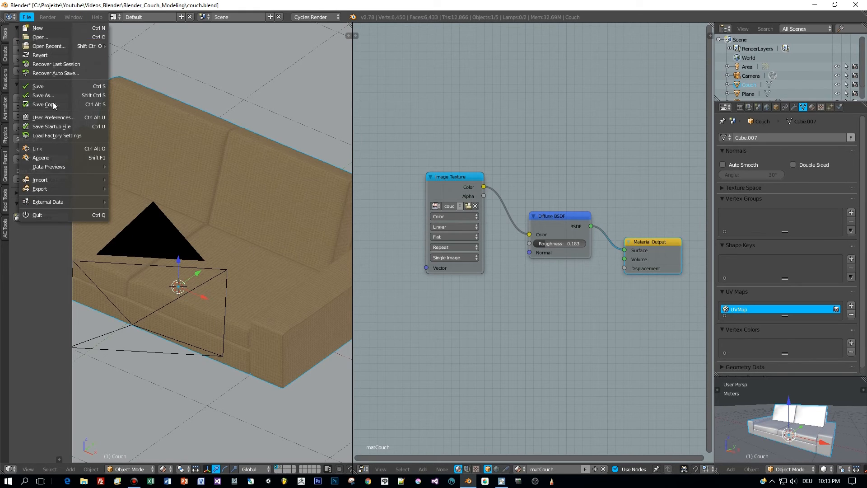
{"action": "mouse_move", "coordinate": [56, 188]}
{"action": "left_click", "coordinate": [131, 215]}
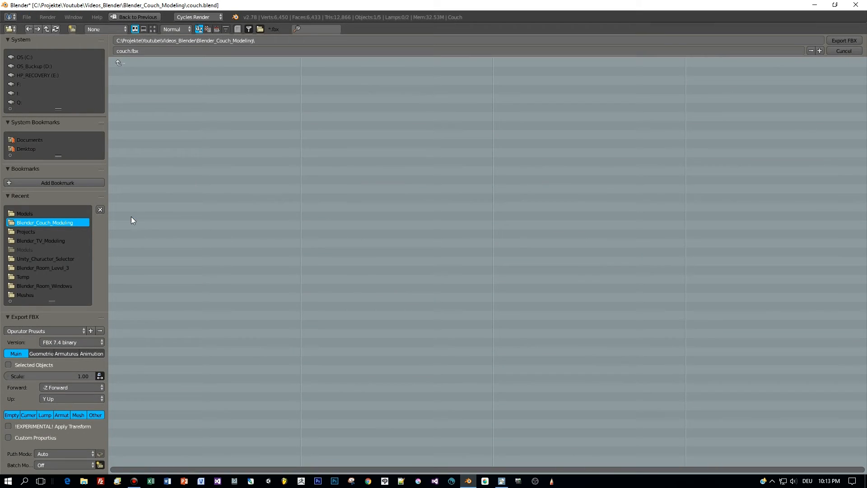
{"action": "left_click", "coordinate": [78, 415]}
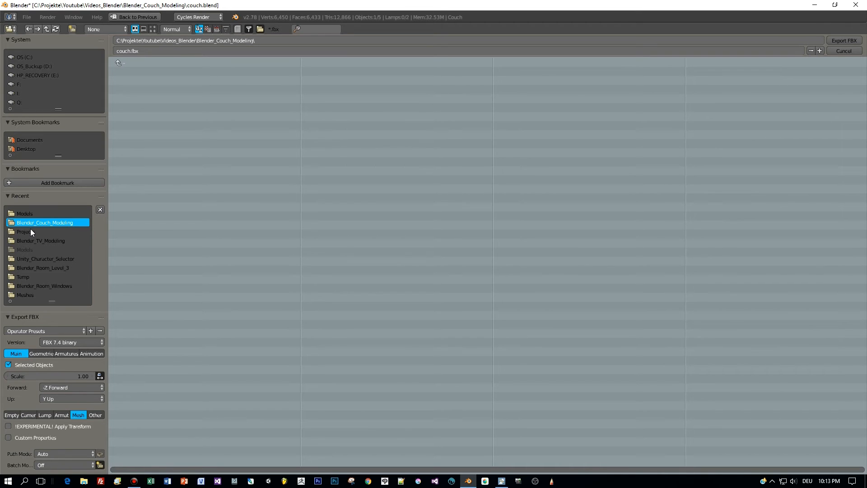
{"action": "left_click", "coordinate": [31, 214]}
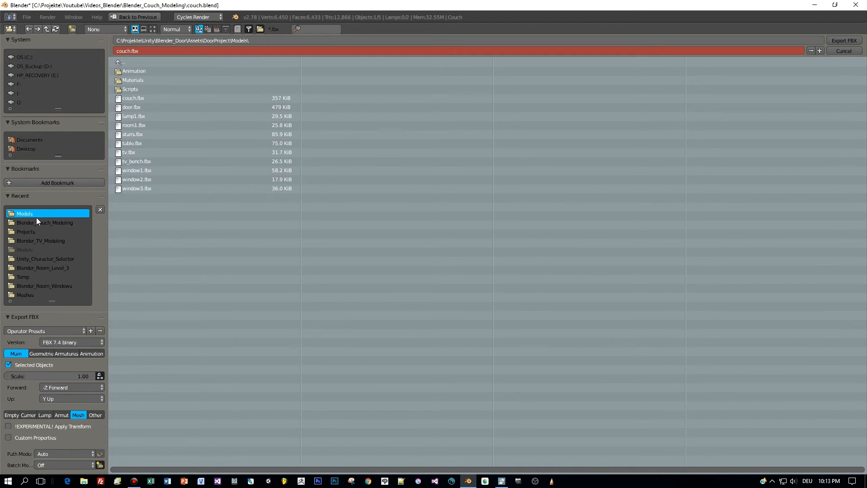
{"action": "left_click", "coordinate": [134, 98]}
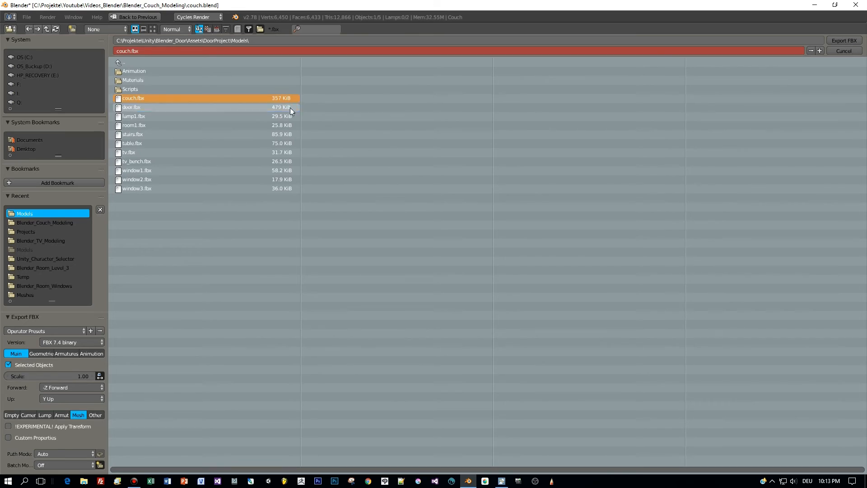
{"action": "left_click", "coordinate": [844, 40]}
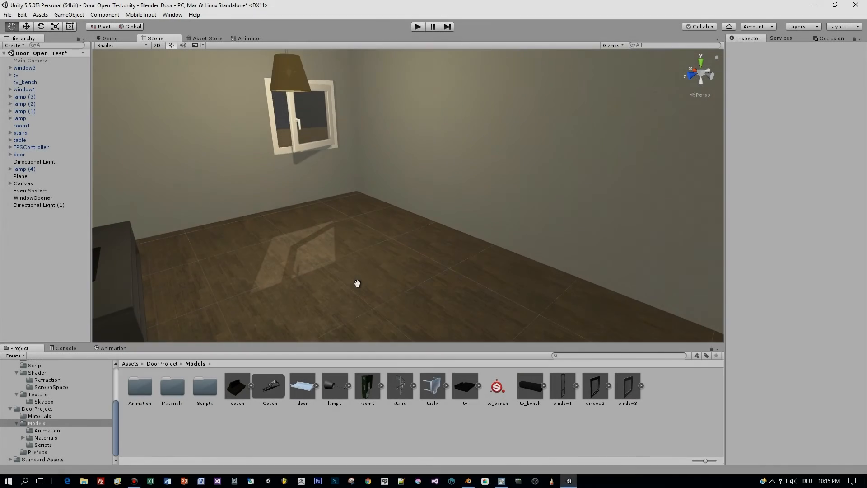
Step: Switch to Unity and place the couch model on the room floor near the window wall
{"action": "mouse_move", "coordinate": [356, 284]}
{"action": "left_mouse_down", "text": "alt"}
{"action": "mouse_move", "coordinate": [313, 284]}
{"action": "mouse_move", "coordinate": [352, 275]}
{"action": "left_mouse_up", "text": "alt"}
{"action": "left_click_drag", "start_coordinate": [238, 389], "coordinate": [387, 238]}
{"action": "left_click_drag", "start_coordinate": [388, 238], "coordinate": [396, 254], "text": "alt"}
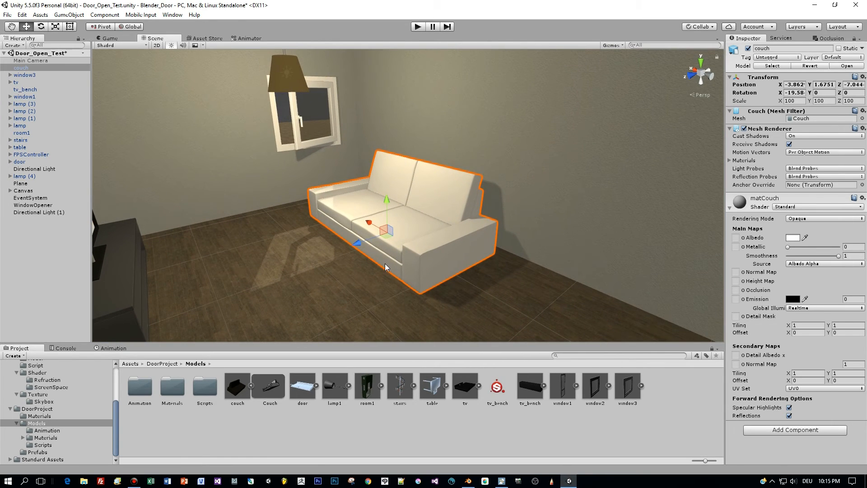
Step: Assign the couch texture from the Materials folder as the Albedo map of the couch's matCouch material
{"action": "double_click", "coordinate": [167, 391]}
{"action": "left_click", "coordinate": [238, 387]}
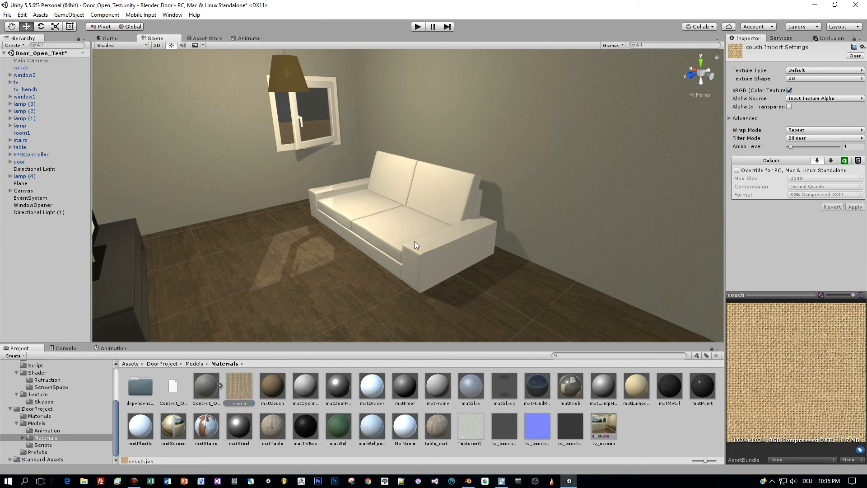
{"action": "left_click", "coordinate": [415, 243]}
{"action": "left_click_drag", "start_coordinate": [241, 391], "coordinate": [737, 240]}
Step: Darken the Albedo colour of matCouch to grey 727272 and view the couch within the room
{"action": "left_click_drag", "start_coordinate": [433, 248], "coordinate": [660, 194], "text": "alt"}
{"action": "left_click", "coordinate": [796, 240]}
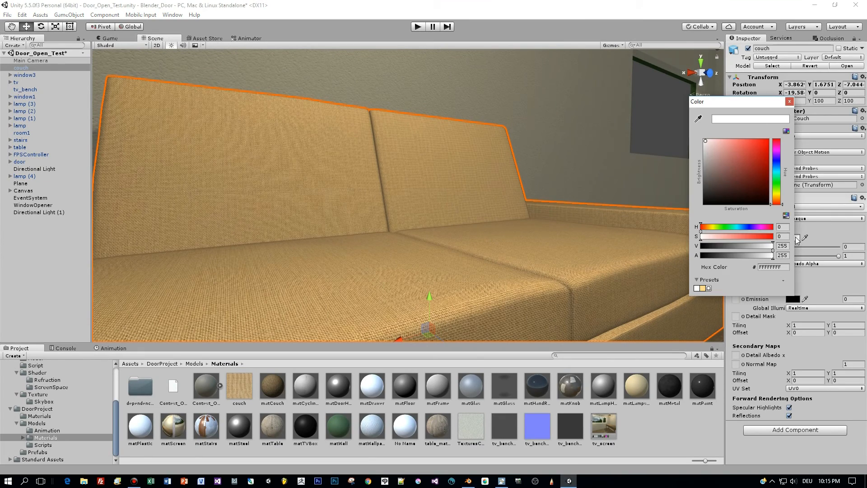
{"action": "left_click_drag", "start_coordinate": [706, 140], "coordinate": [690, 175]}
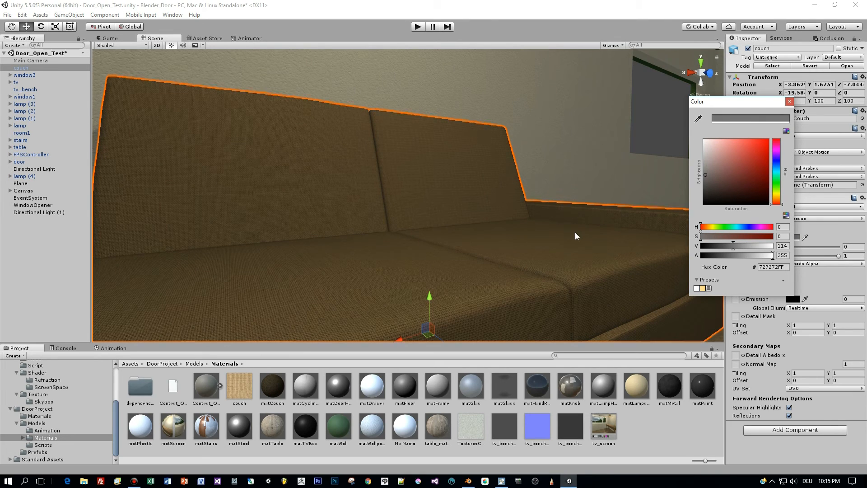
{"action": "scroll", "coordinate": [575, 232], "scroll_direction": "down", "scroll_amount": 5}
{"action": "left_click_drag", "start_coordinate": [575, 232], "coordinate": [379, 288], "text": "alt"}
{"action": "scroll", "coordinate": [556, 244], "scroll_direction": "down", "scroll_amount": 4}
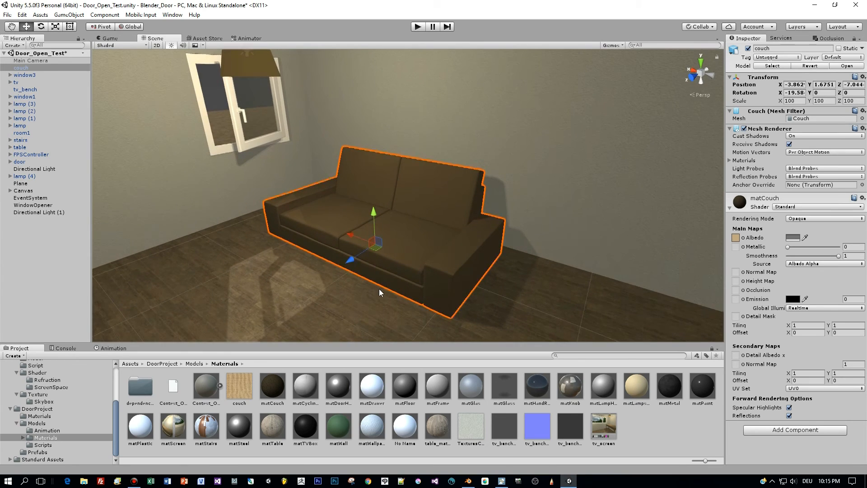
{"action": "scroll", "coordinate": [379, 289], "scroll_direction": "down", "scroll_amount": 2}
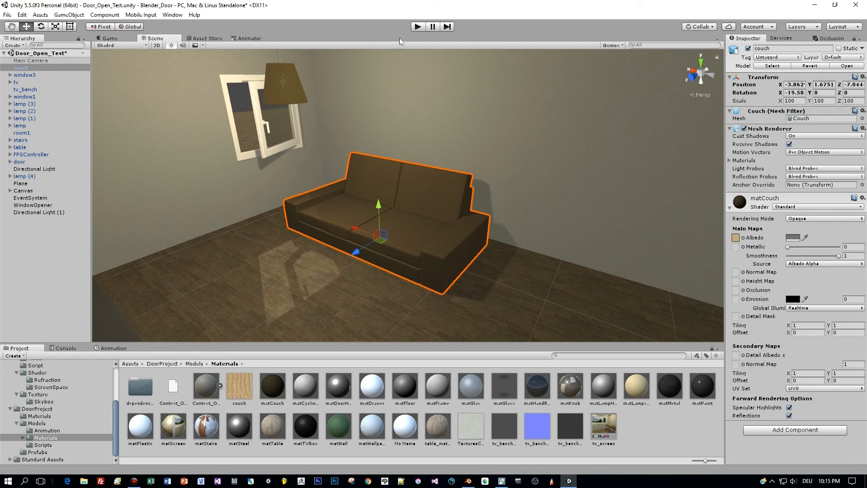
Step: Play the scene, open the door and walk into the room to examine the couch from several sides
{"action": "left_click", "coordinate": [418, 27]}
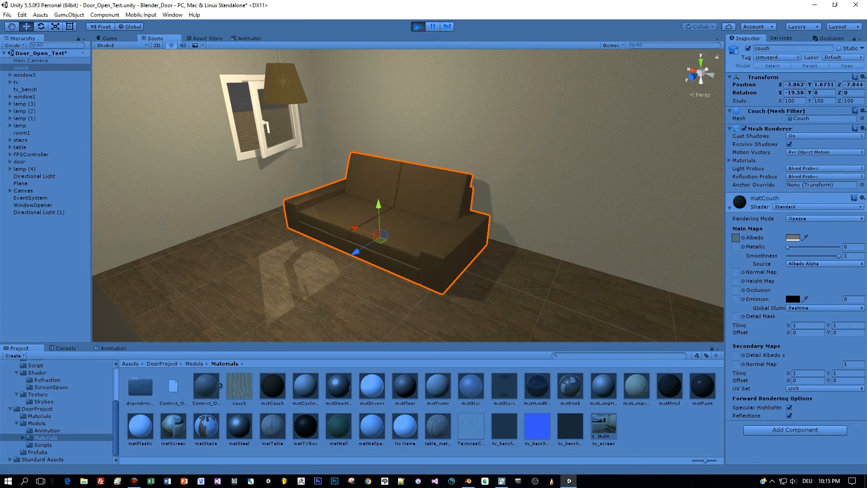
{"action": "key", "text": "w"}
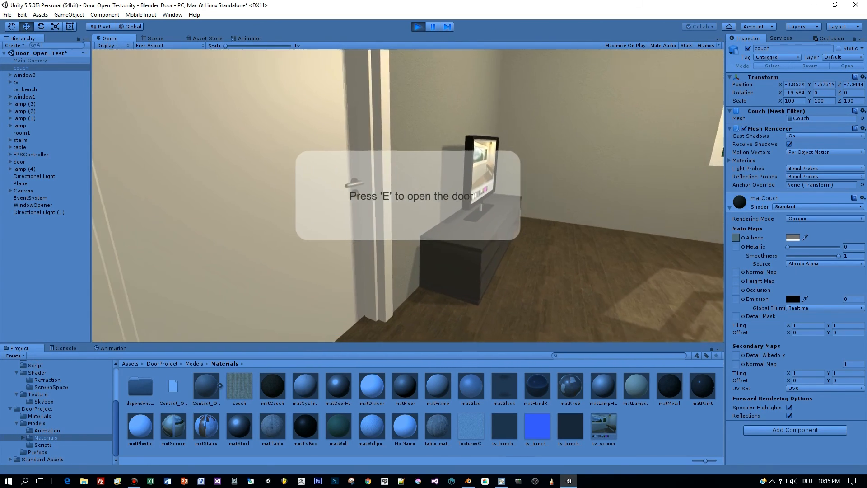
{"action": "key", "text": "e"}
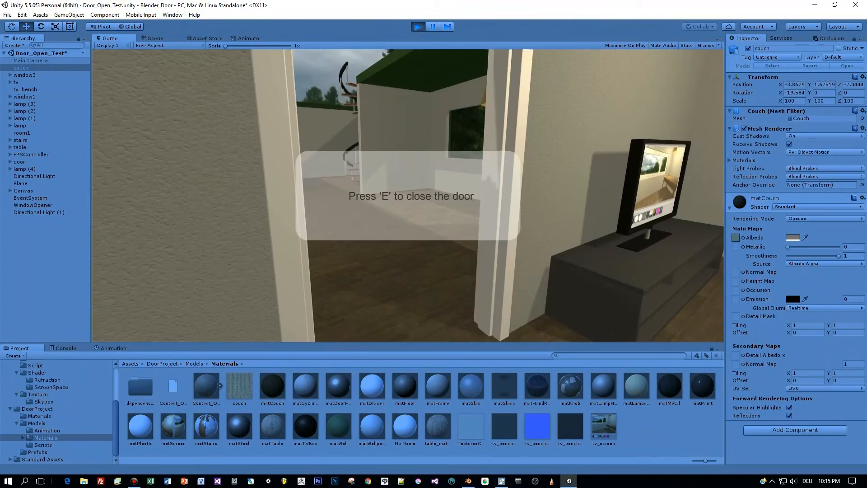
{"action": "key", "text": "w"}
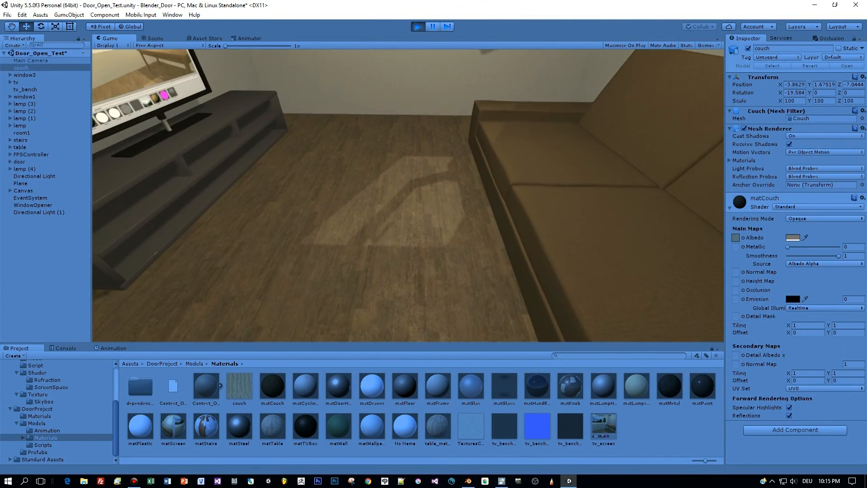
{"action": "key", "text": "s"}
{"action": "key", "text": "w"}
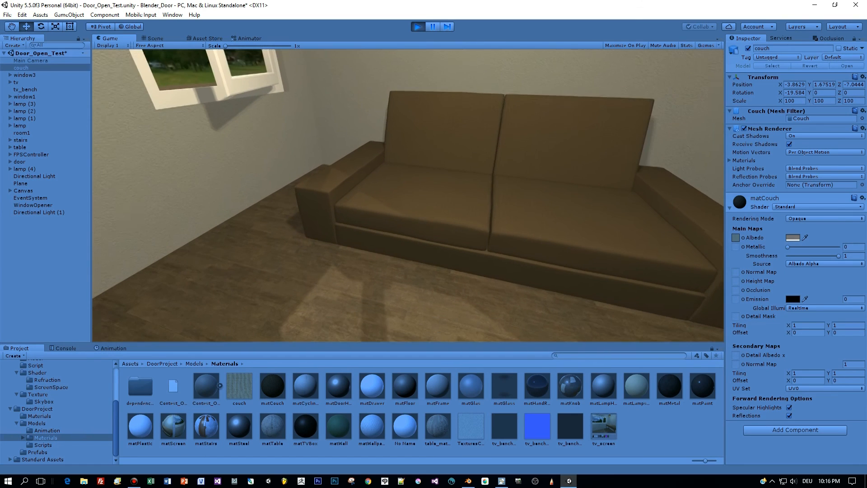
{"action": "key", "text": "w"}
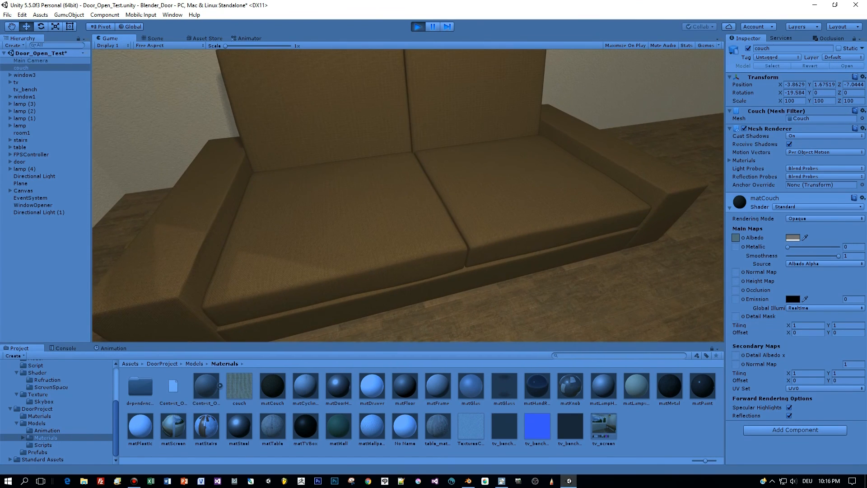
{"action": "key", "text": "s"}
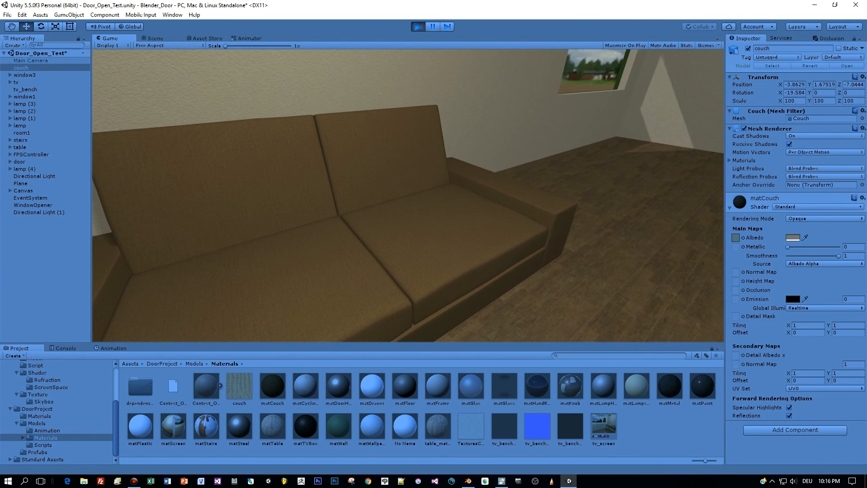